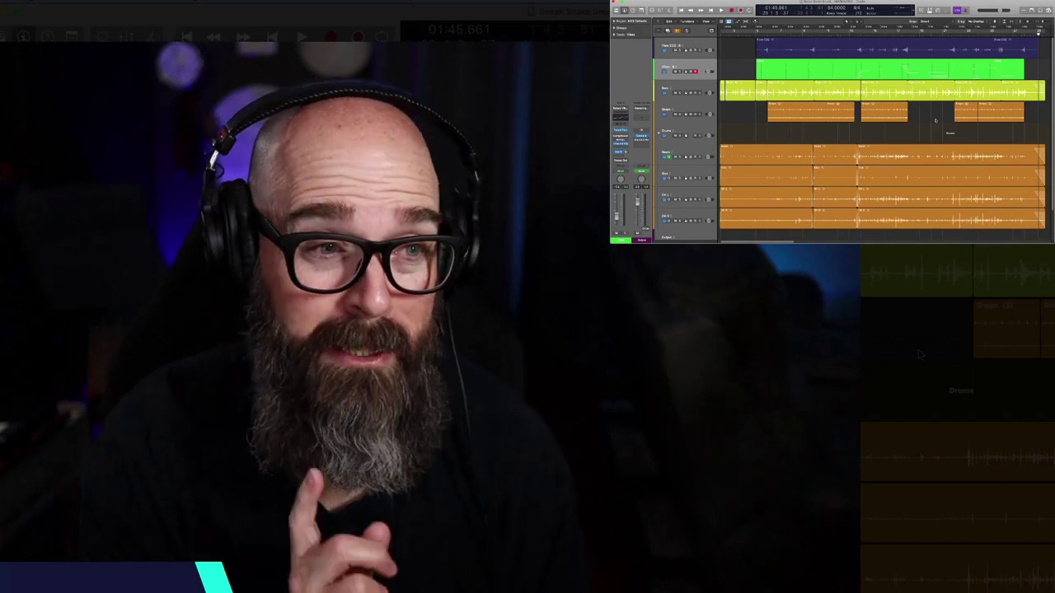
Select the Bass track and place the playhead at bar 5.
key(Return)
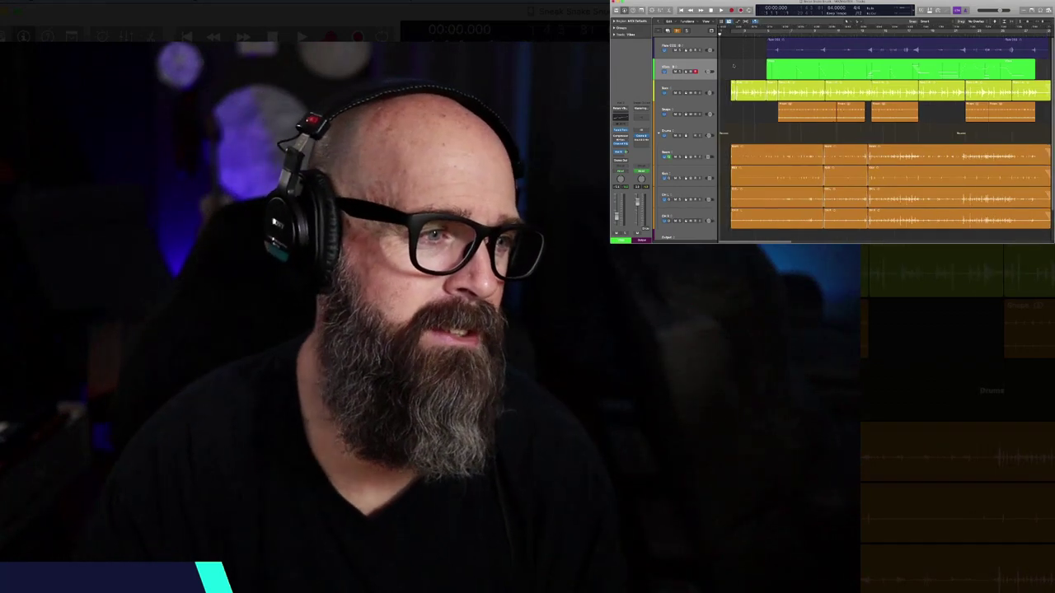
key(Down)
key(space)
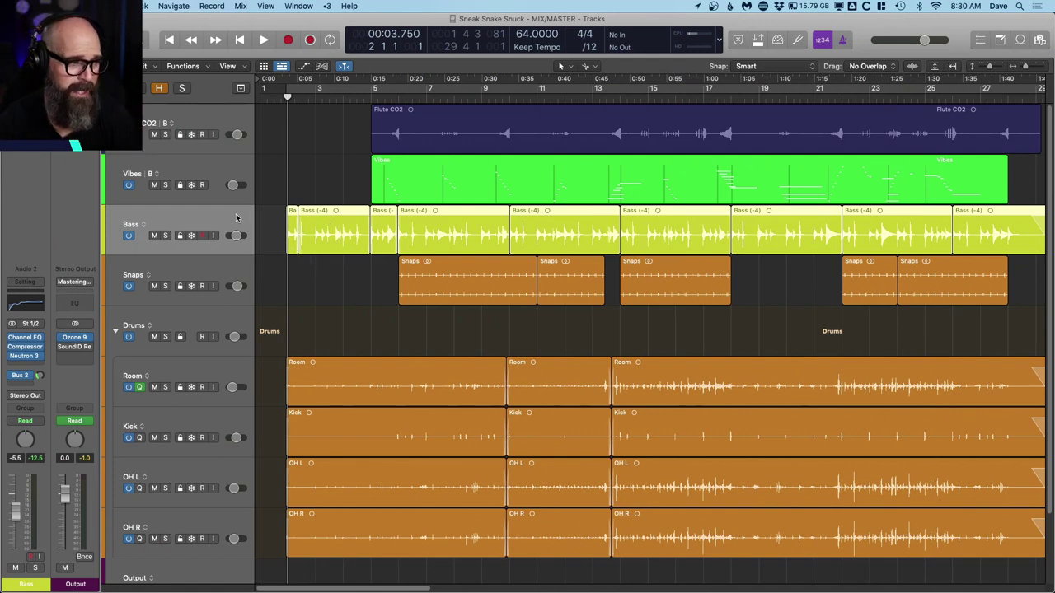
click(373, 99)
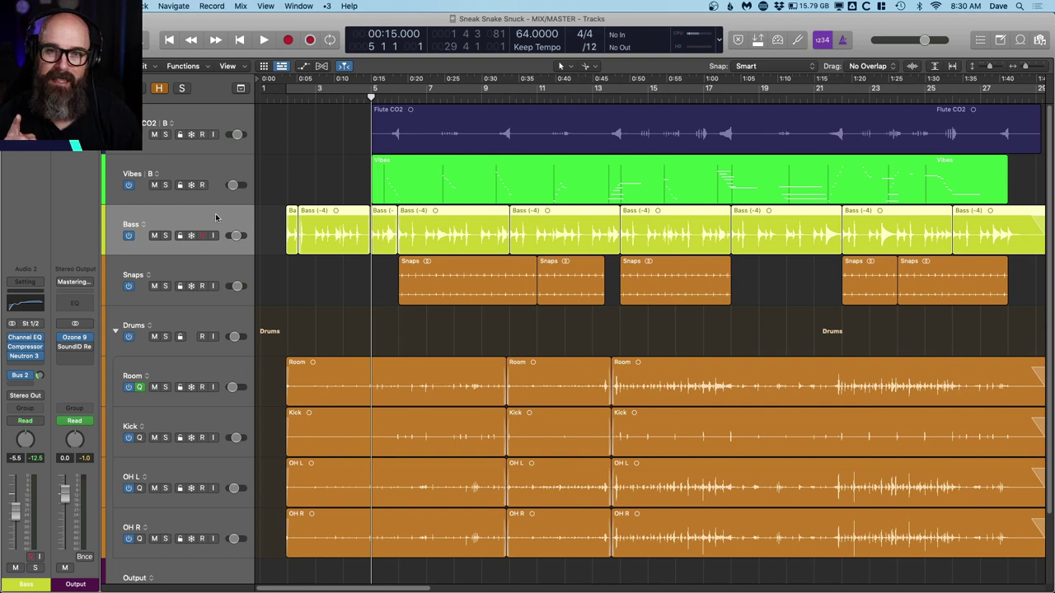
Solo the Bass track, turn on cycle mode and listen to its opening bars.
key(s)
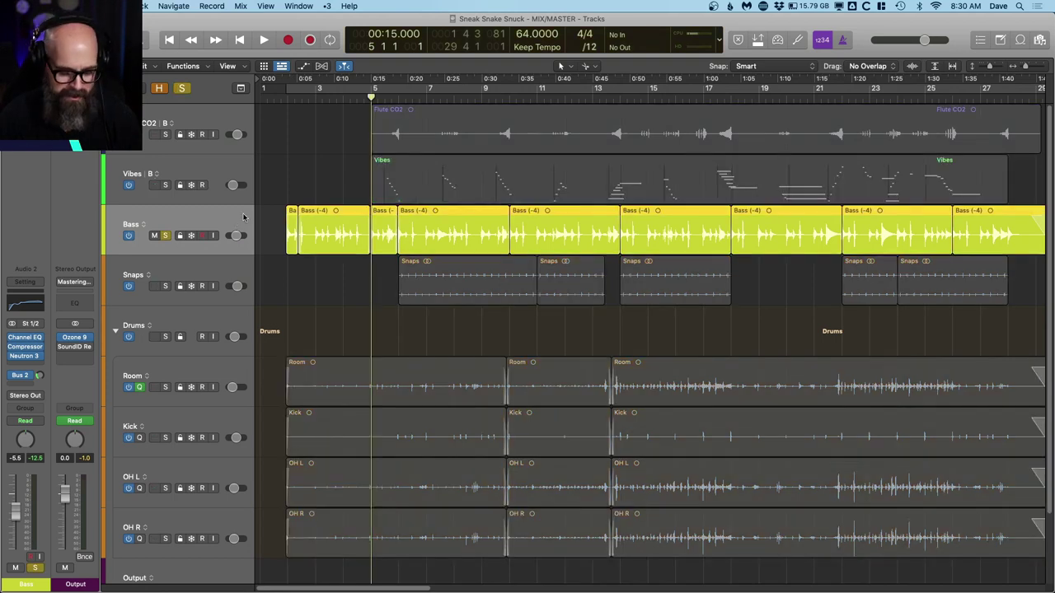
key(c)
key(space)
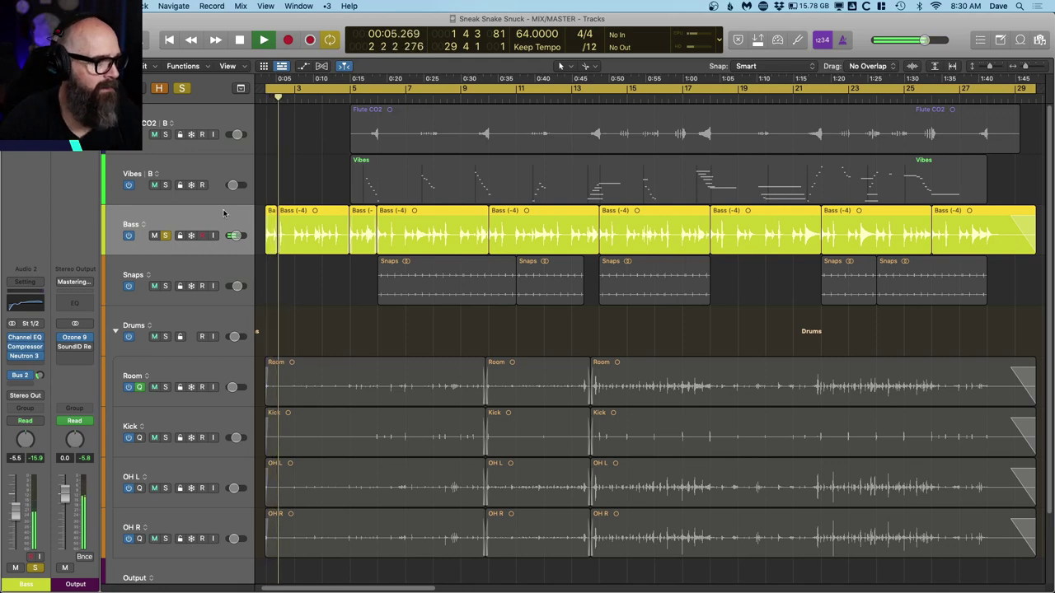
key(space)
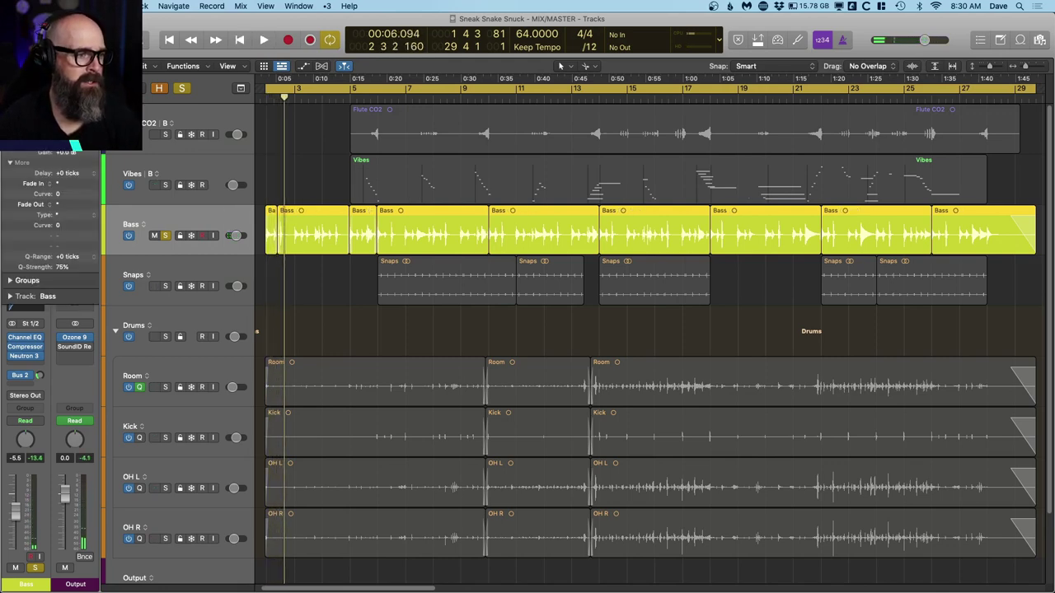
key(space)
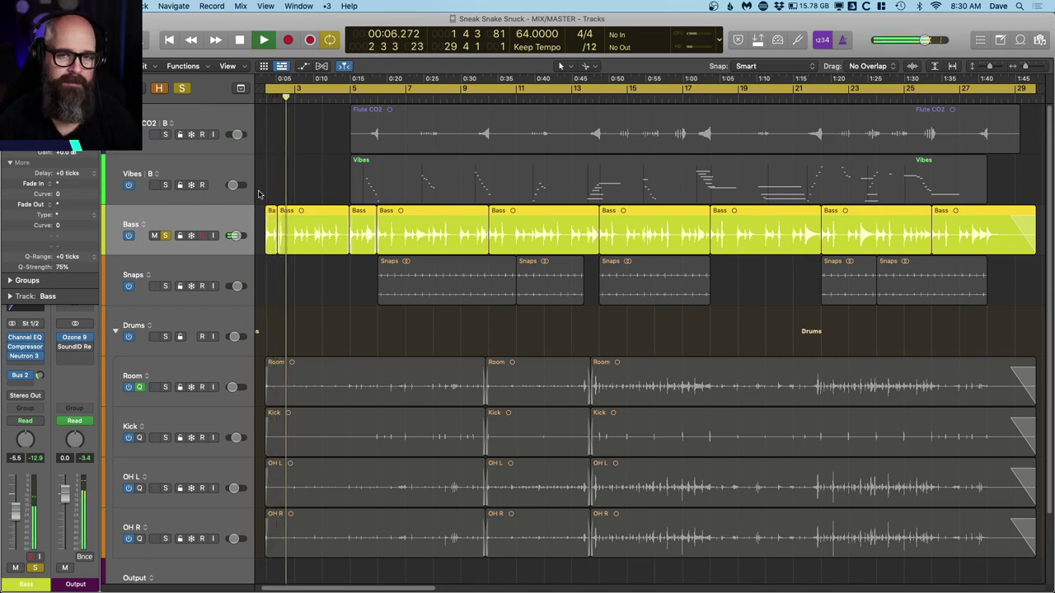
key(space)
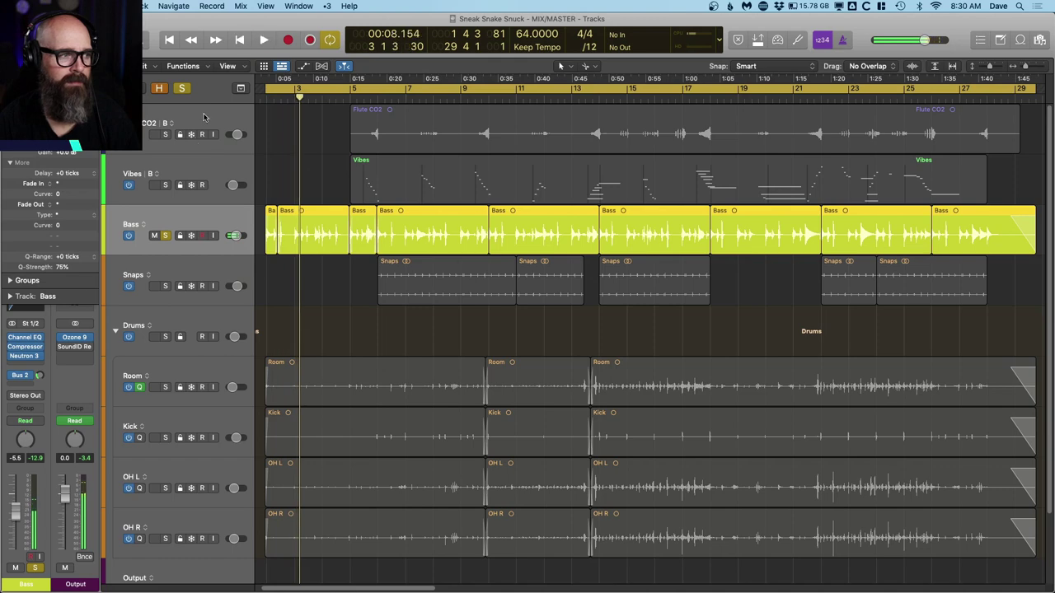
Solo the Flute CO2 track alongside the Bass and listen to both from bar 5.
click(185, 123)
click(166, 134)
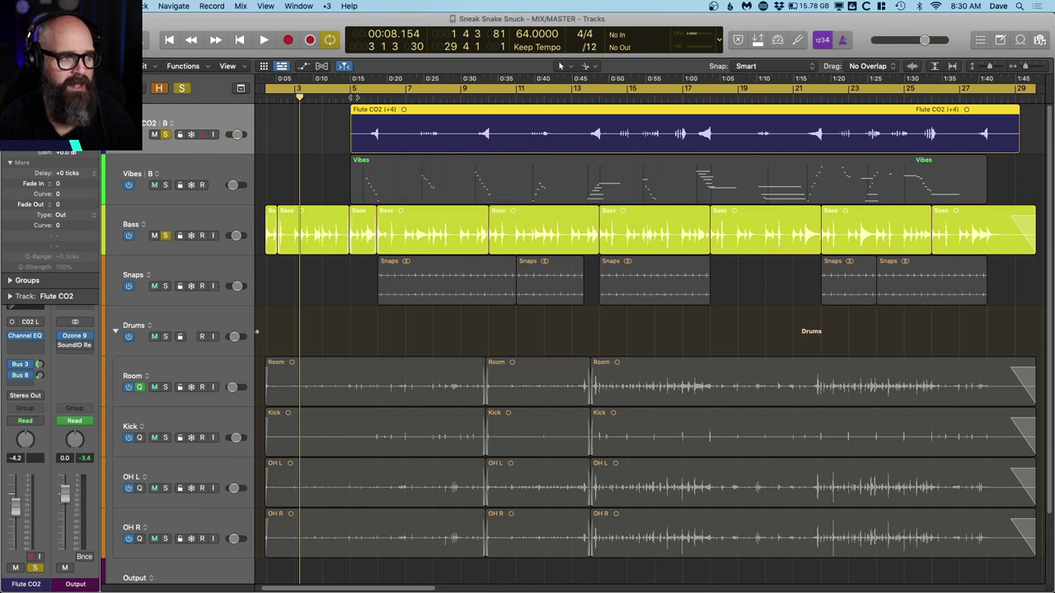
click(354, 98)
key(space)
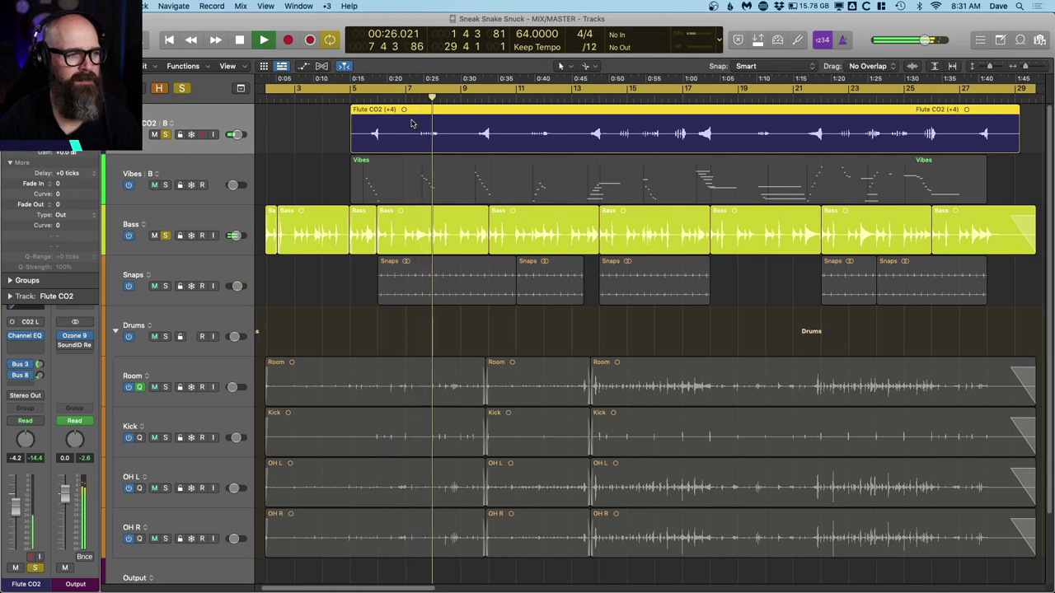
key(space)
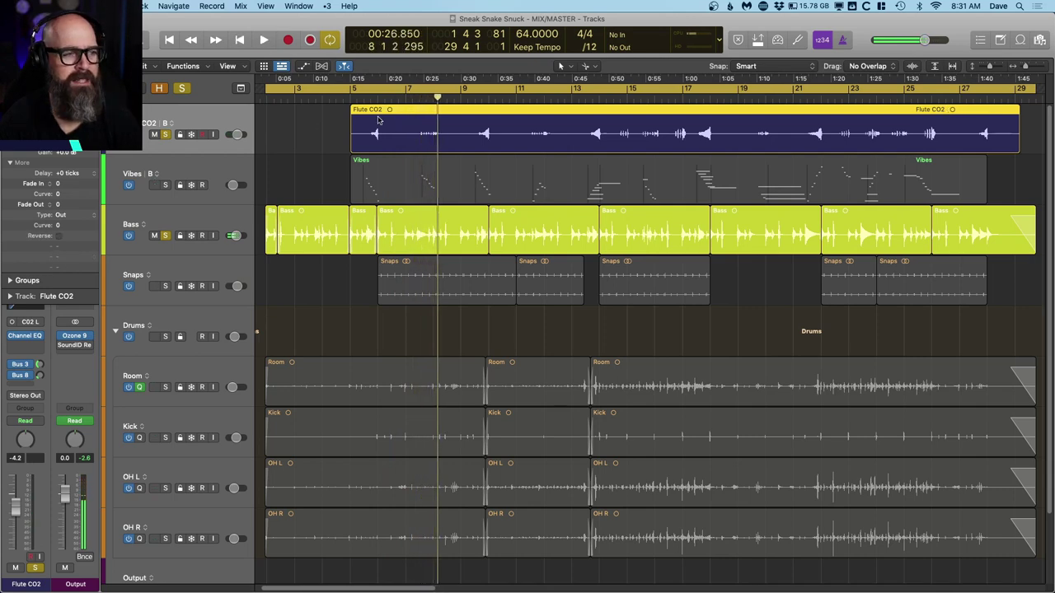
Play the soloed Bass alone from the start, bringing Flute CO2 back into the solo during playback.
click(332, 151)
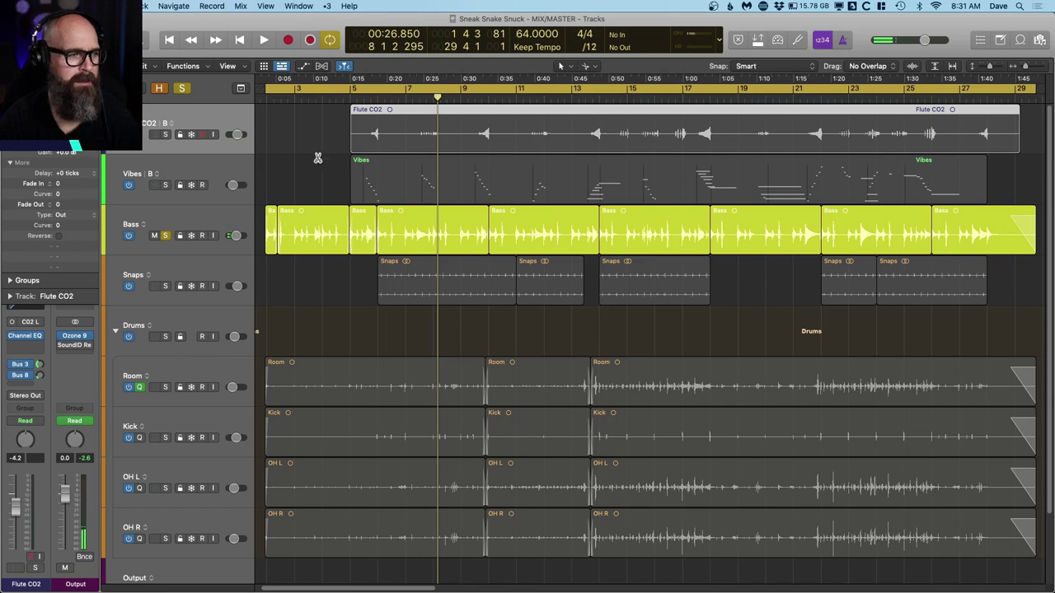
click(318, 157)
key(Return)
key(space)
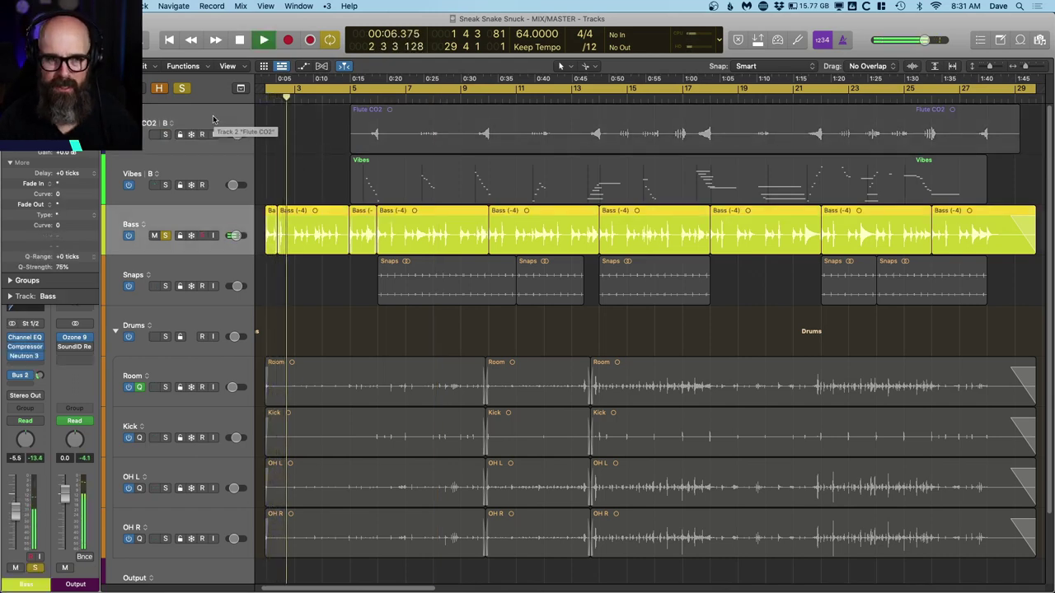
click(165, 134)
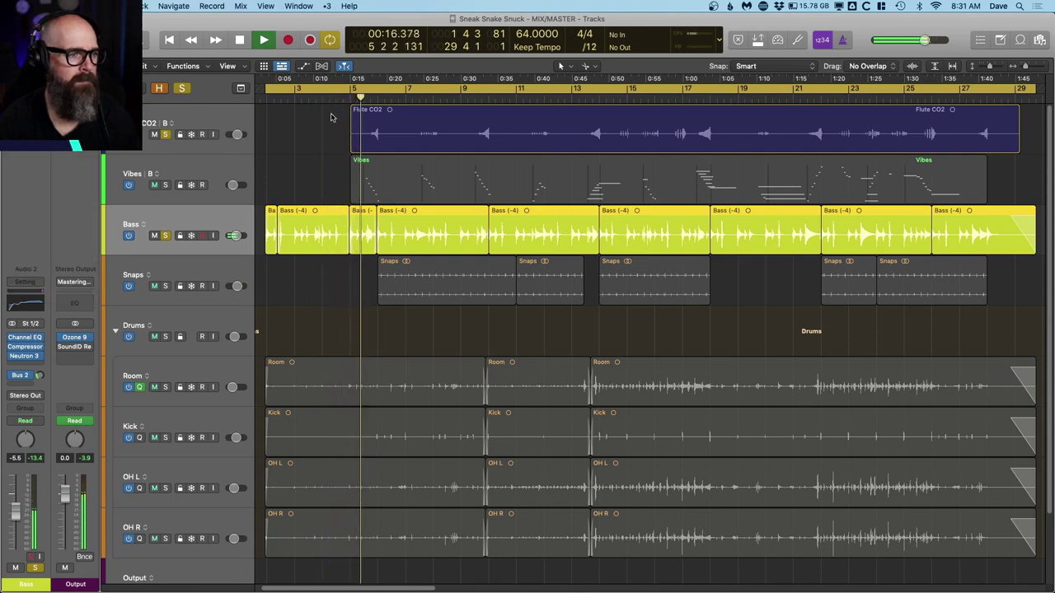
click(202, 121)
key(space)
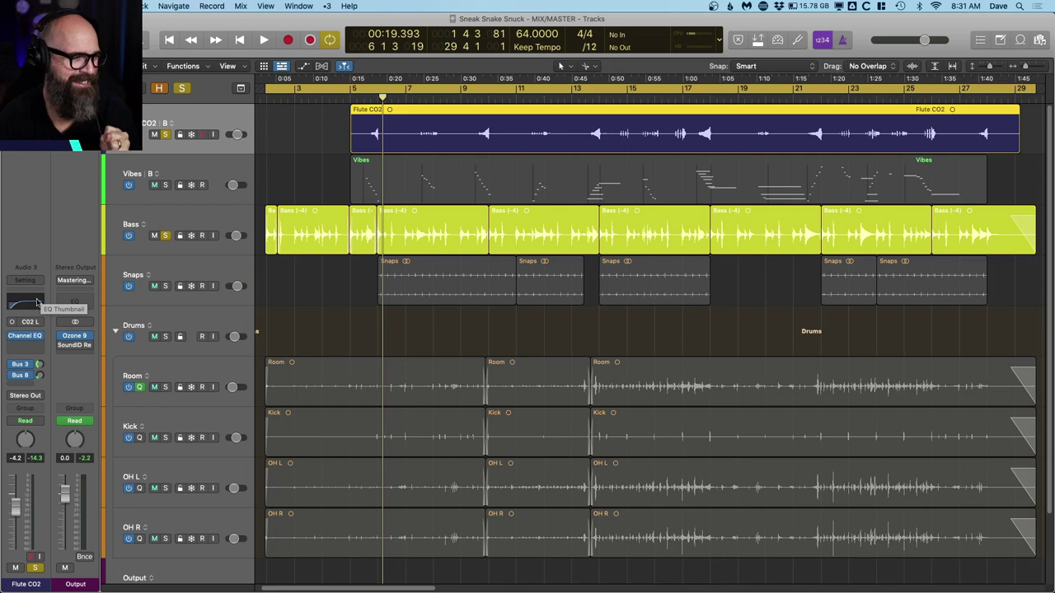
Check where the Flute CO2 track's Bus 3 and Bus 8 sends are routed.
click(25, 365)
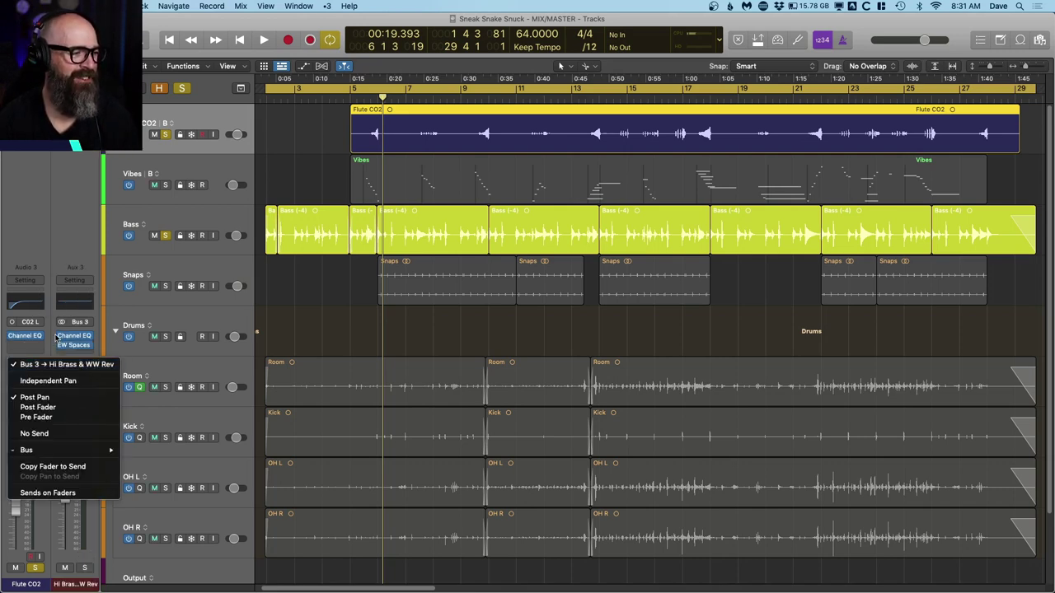
click(33, 381)
click(23, 378)
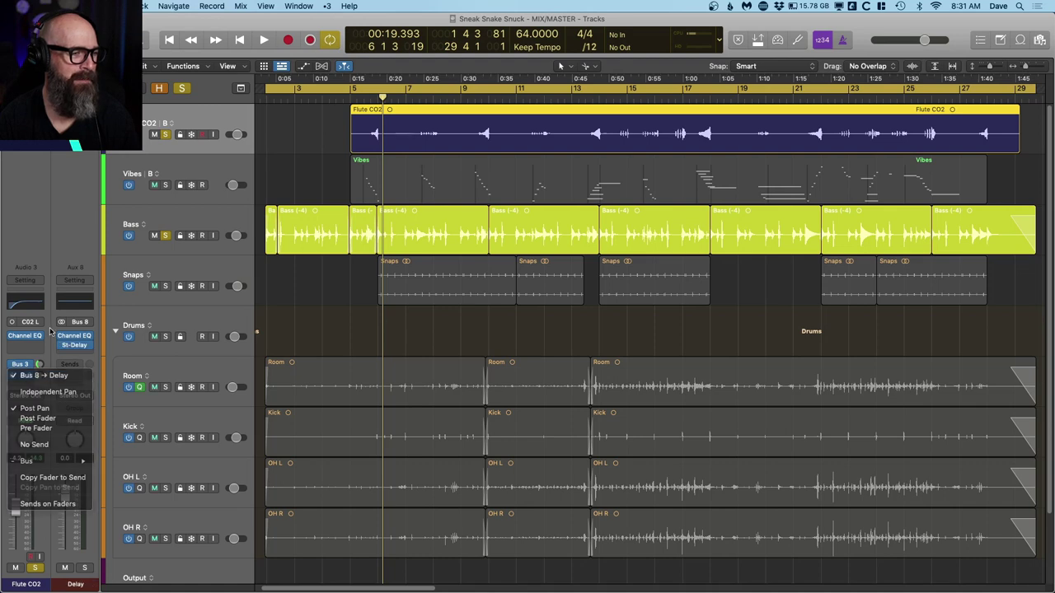
click(368, 160)
Listen again to the soloed Flute CO2 and Bass from shortly after bar 5.
click(368, 101)
key(space)
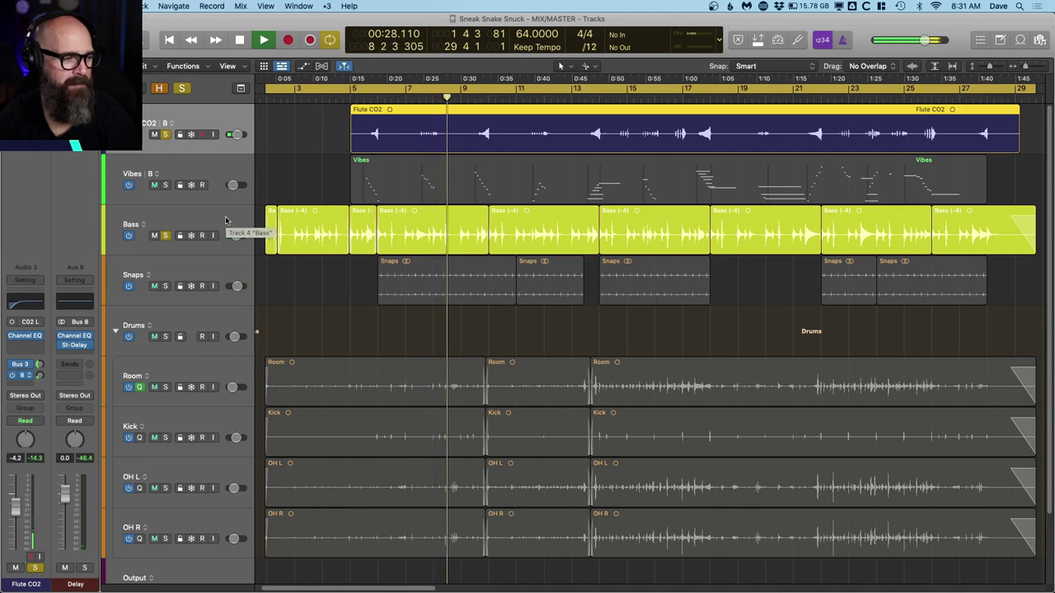
key(space)
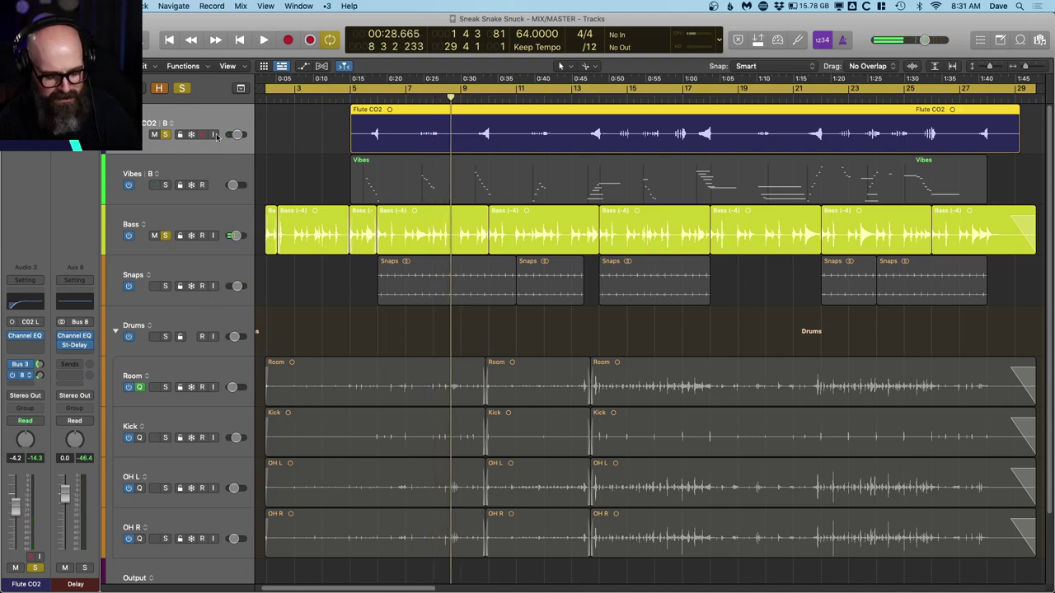
Show the hidden tracks and solo the Flute 184 track on its own.
key(h)
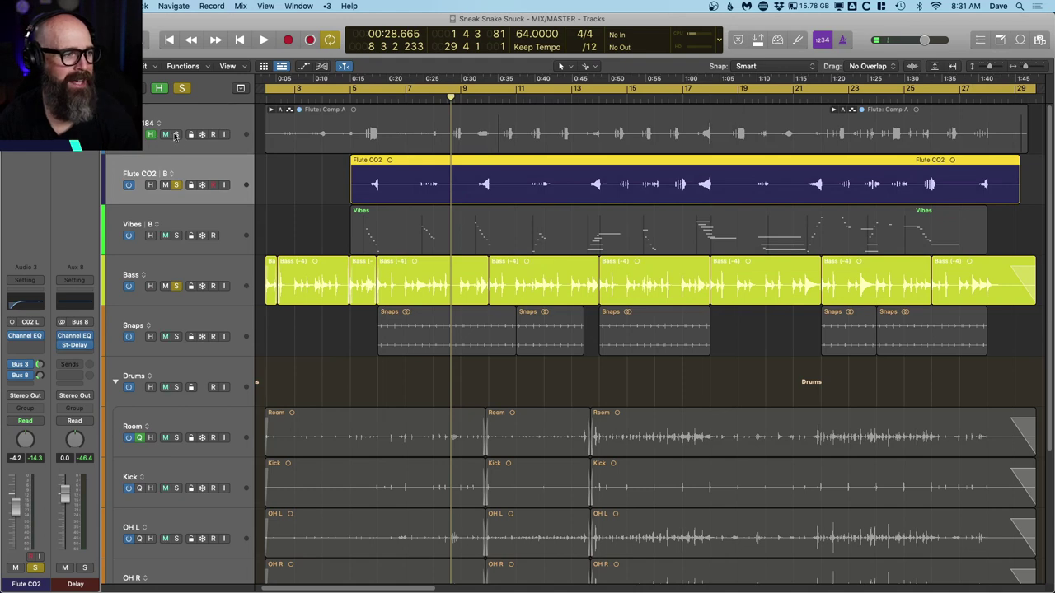
click(175, 134)
click(195, 123)
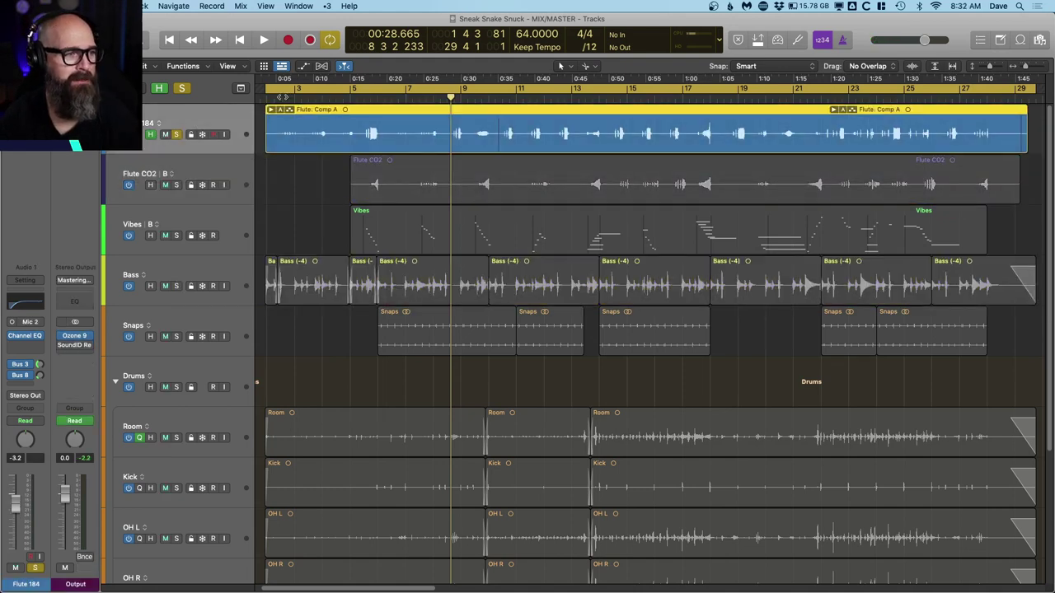
Start playback from the beginning and add the Bass track to the Flute 184 solo.
click(188, 285)
key(Return)
key(space)
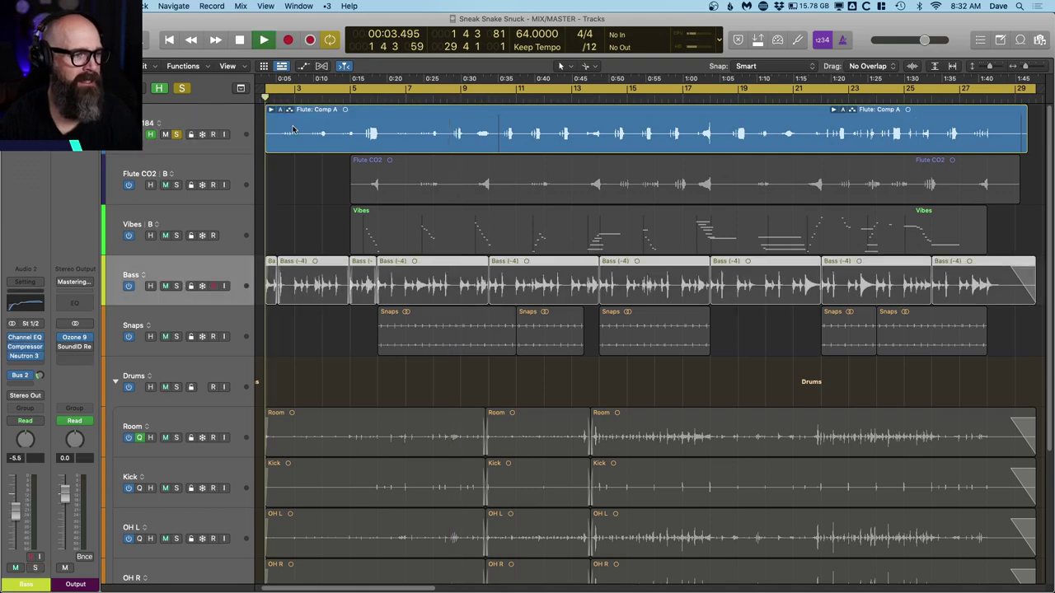
click(176, 286)
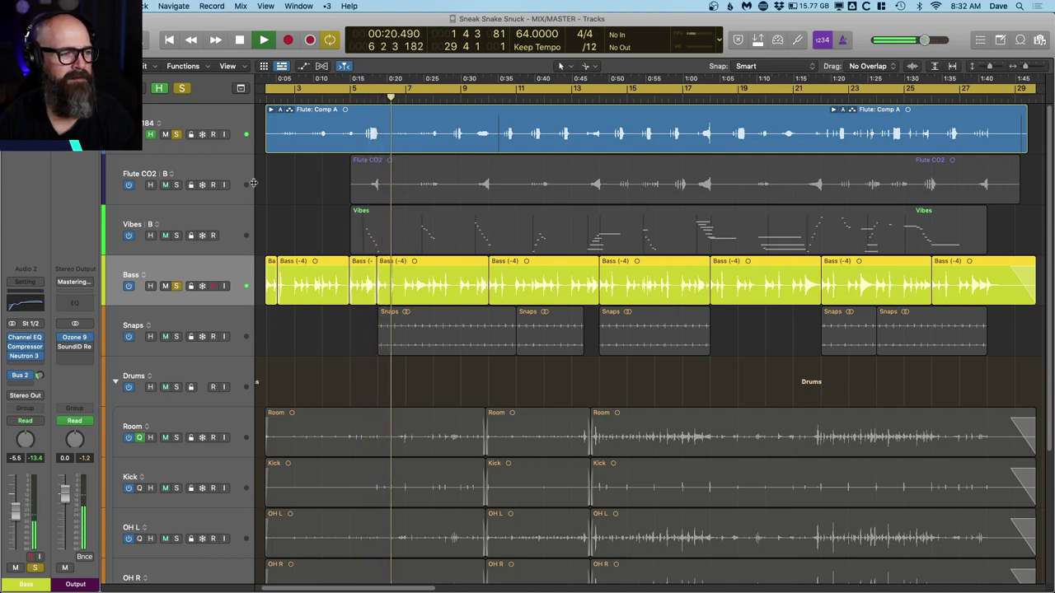
Clear all solos, mute Flute 184 and unmute Flute CO2, and listen to the full arrangement.
click(181, 87)
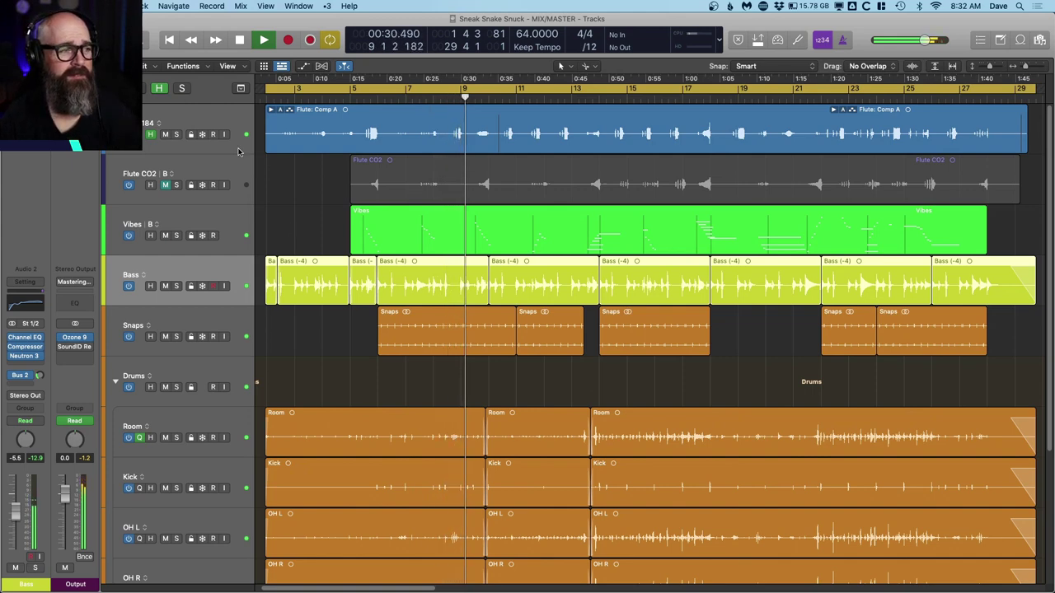
key(space)
click(164, 134)
click(166, 185)
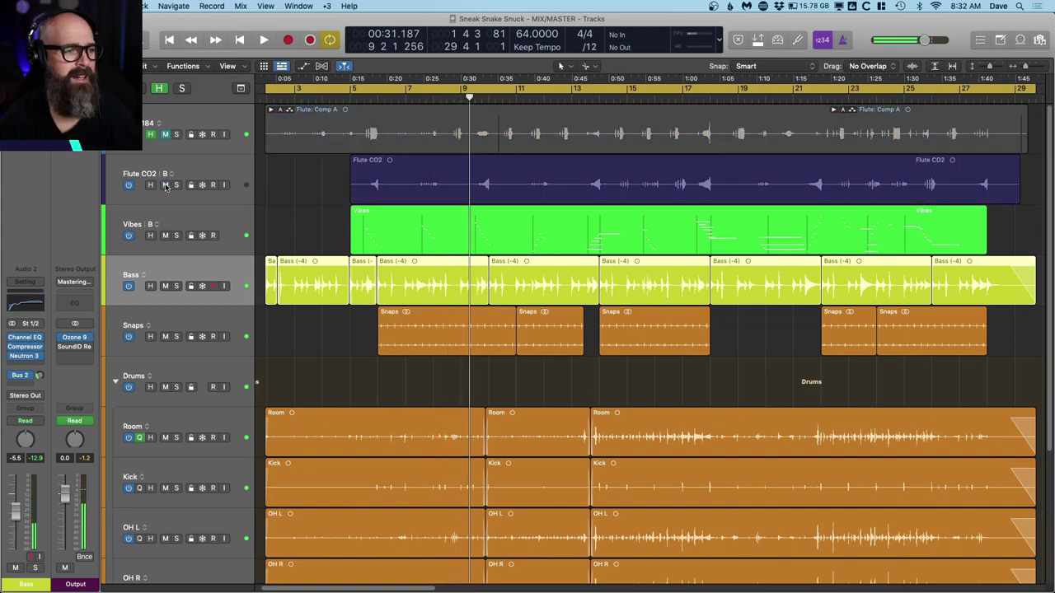
key(space)
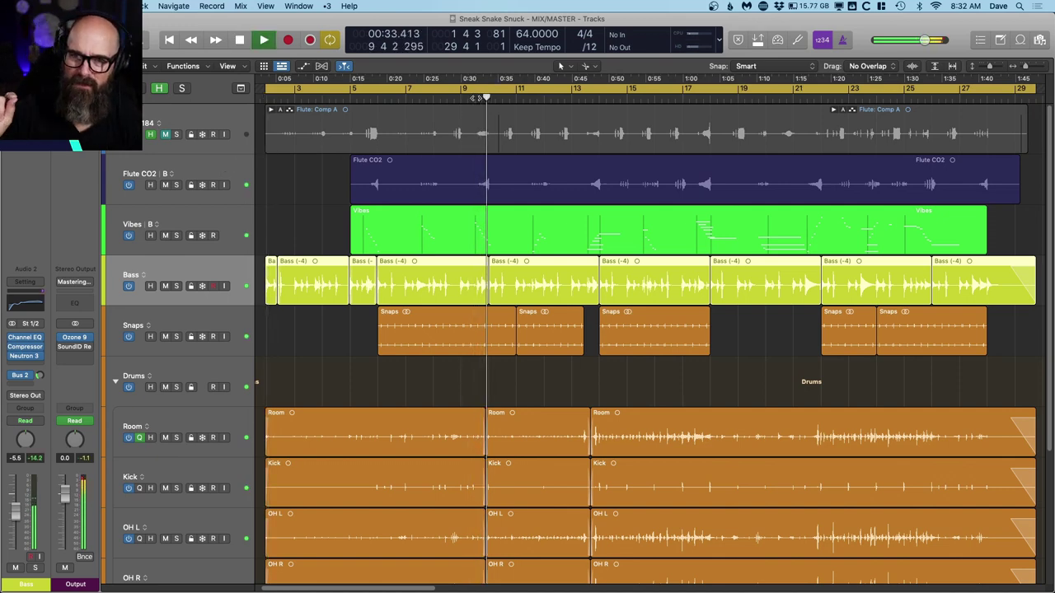
key(space)
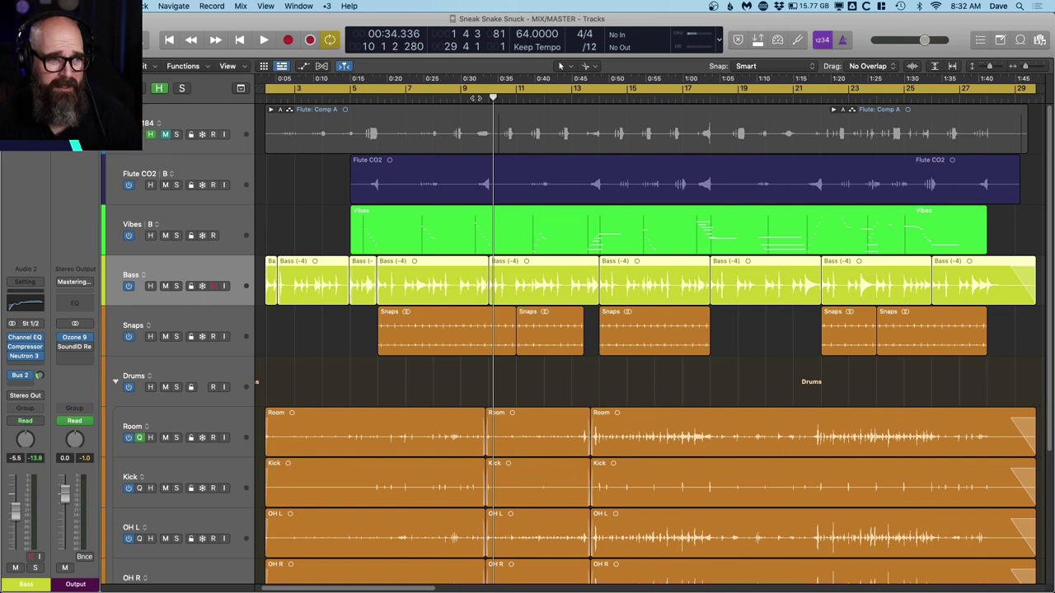
Select the Flute 184 track and remove it from view in the track list.
click(244, 118)
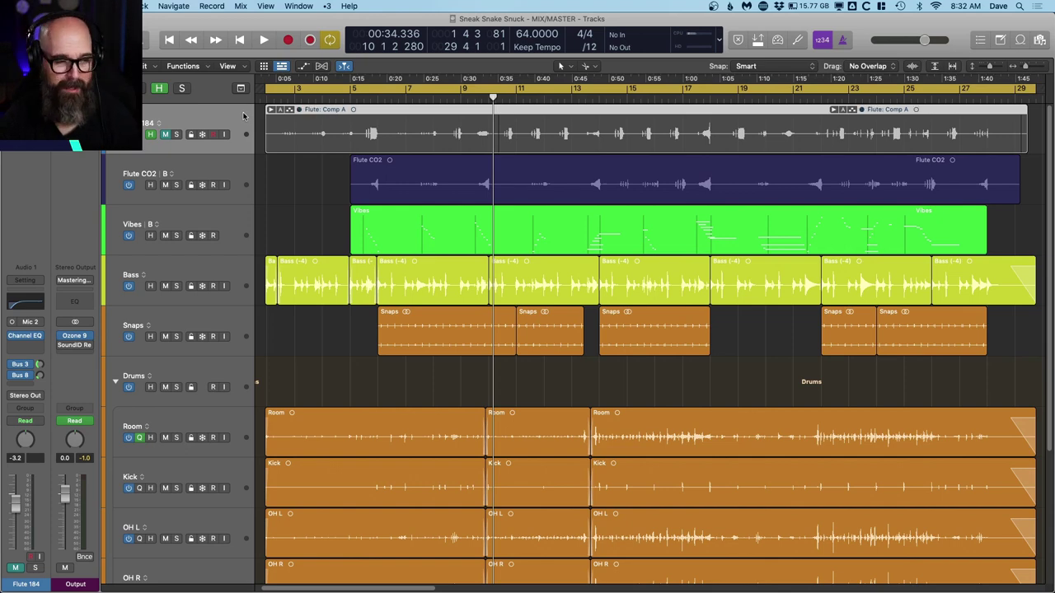
key(super+BackSpace)
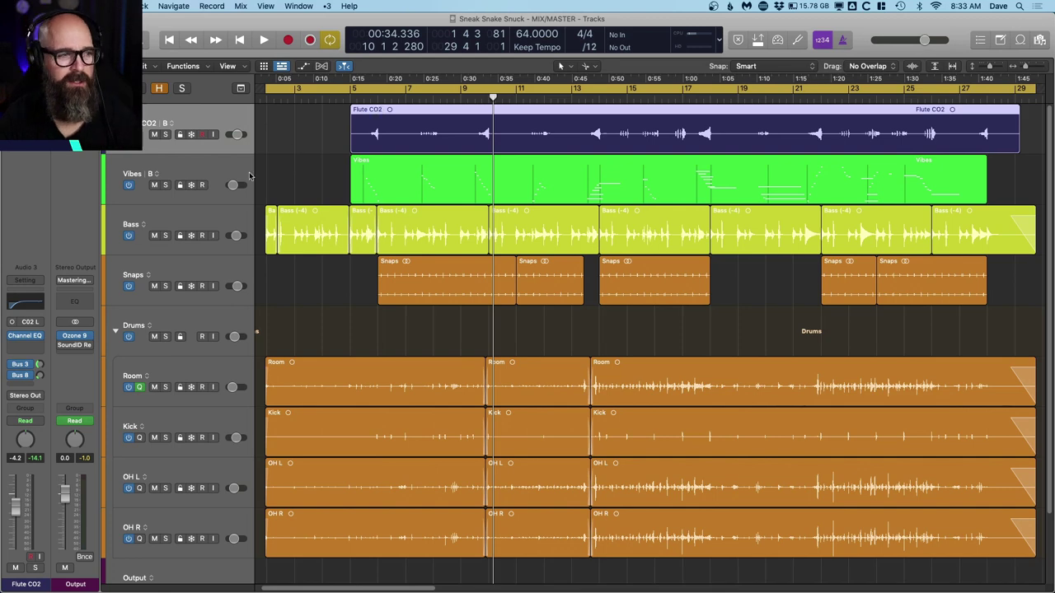
Solo the Snaps track, listen to it on its own, and clear the solo.
click(207, 163)
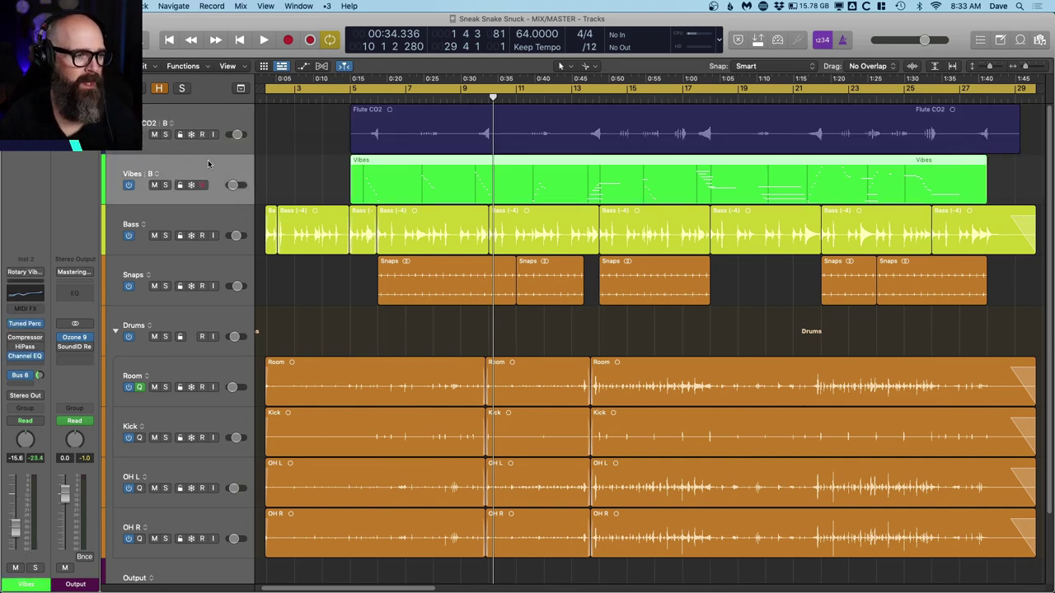
click(168, 273)
click(164, 286)
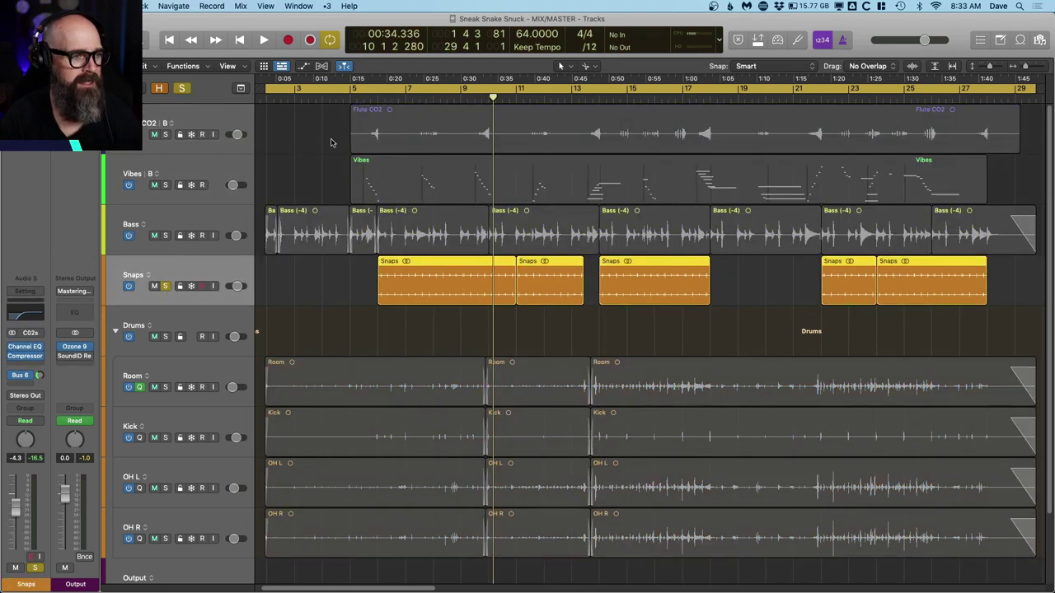
key(space)
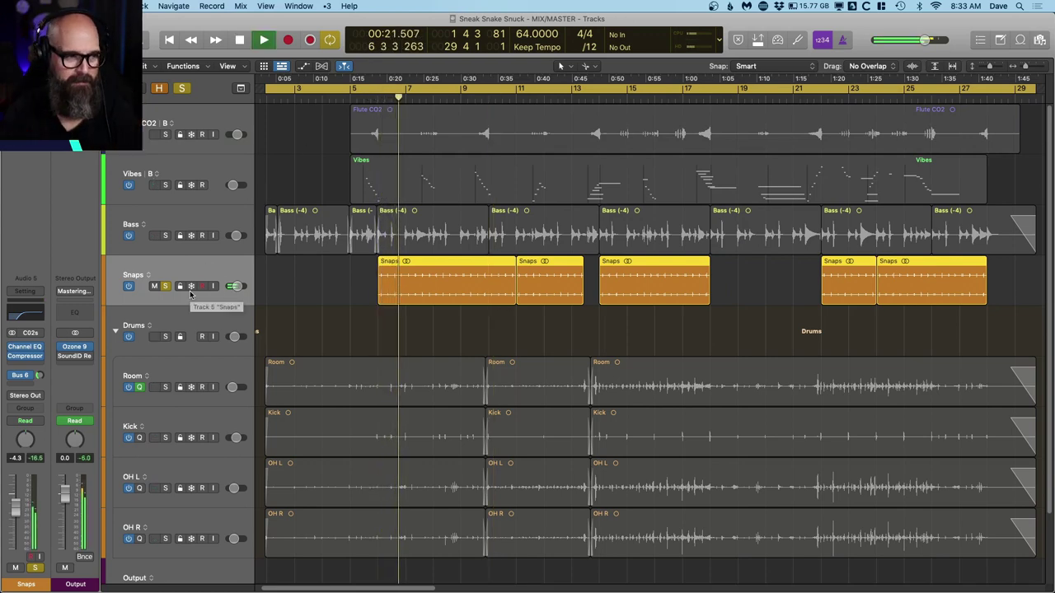
key(space)
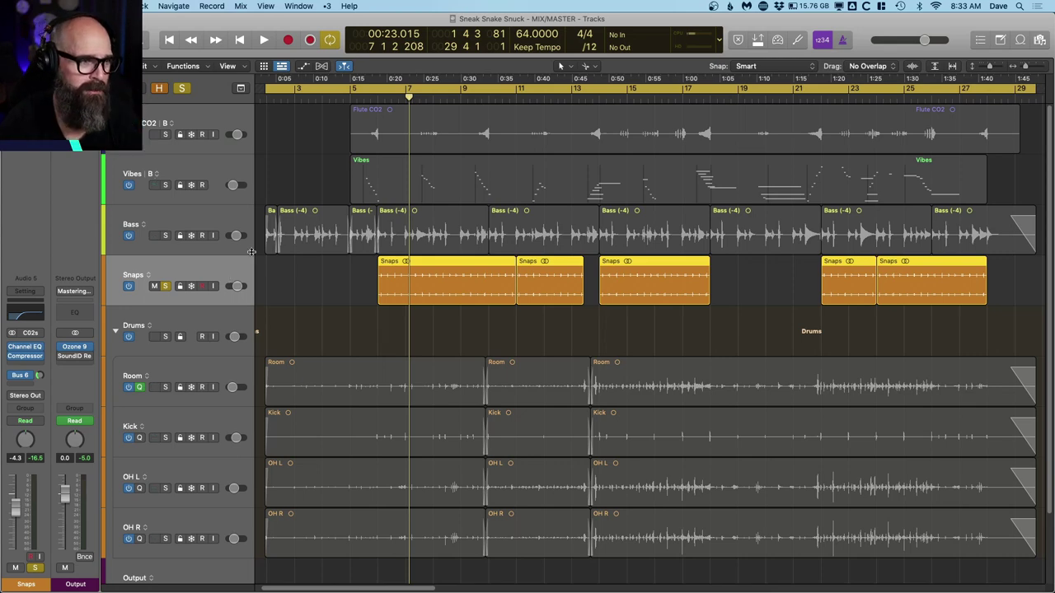
click(183, 88)
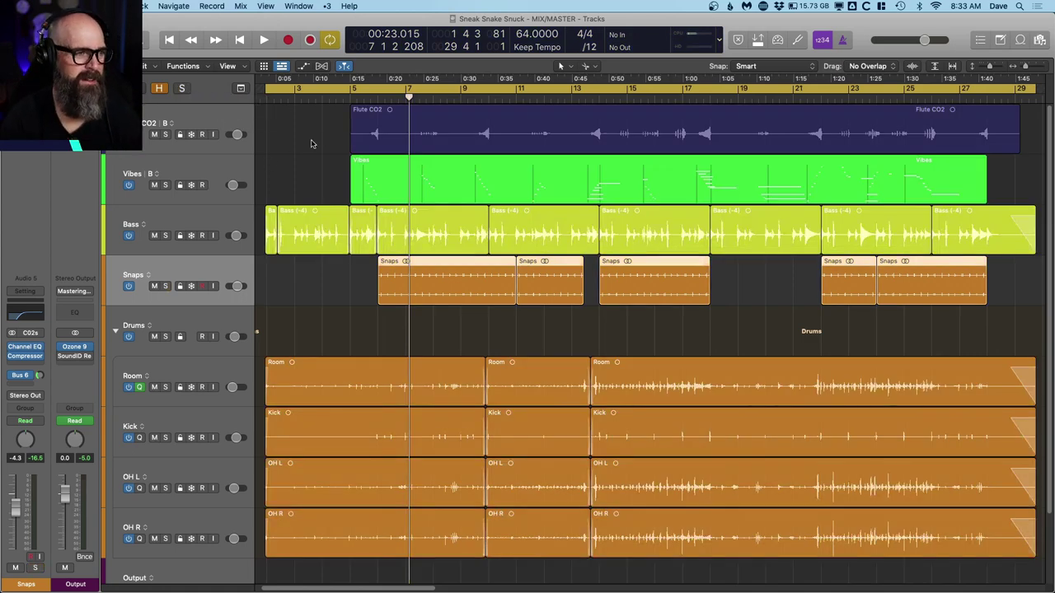
Solo the Vibes track and listen to it on its own from bar 5.
click(166, 185)
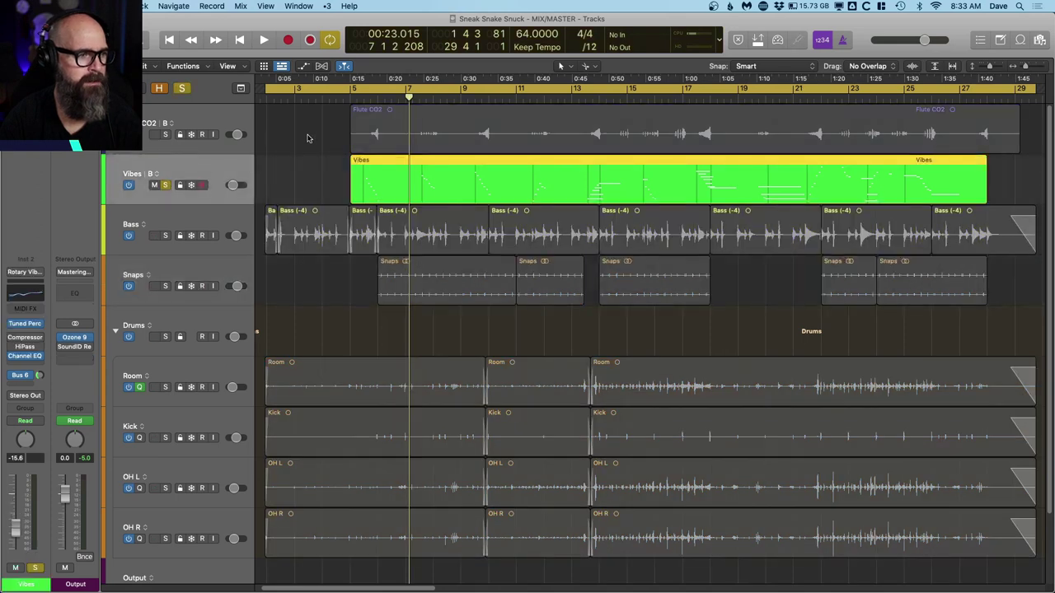
click(361, 93)
key(space)
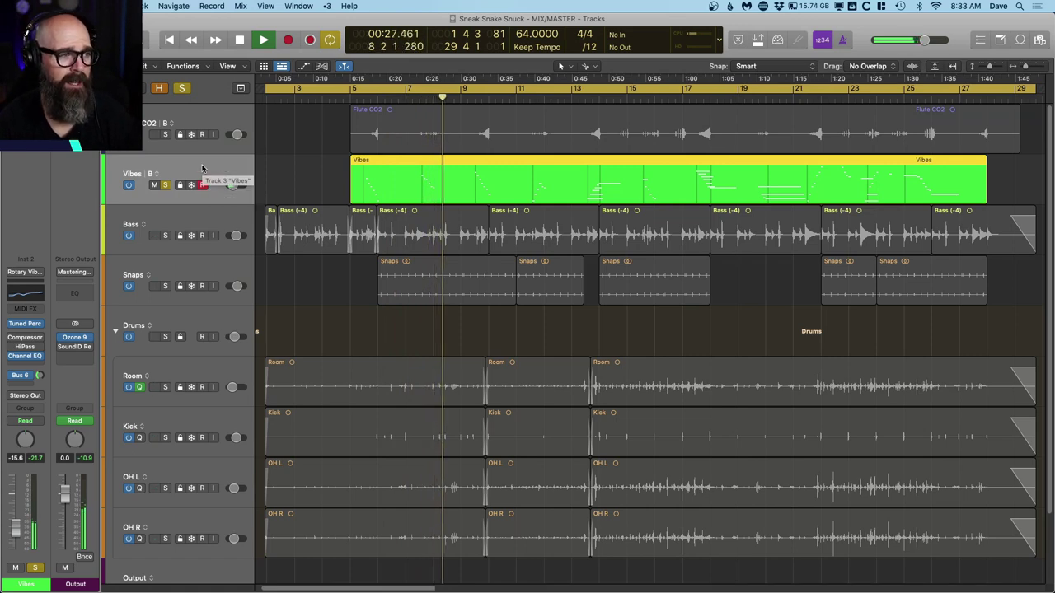
Clear the Vibes solo and listen to the full arrangement, pausing midway and resuming playback.
click(182, 89)
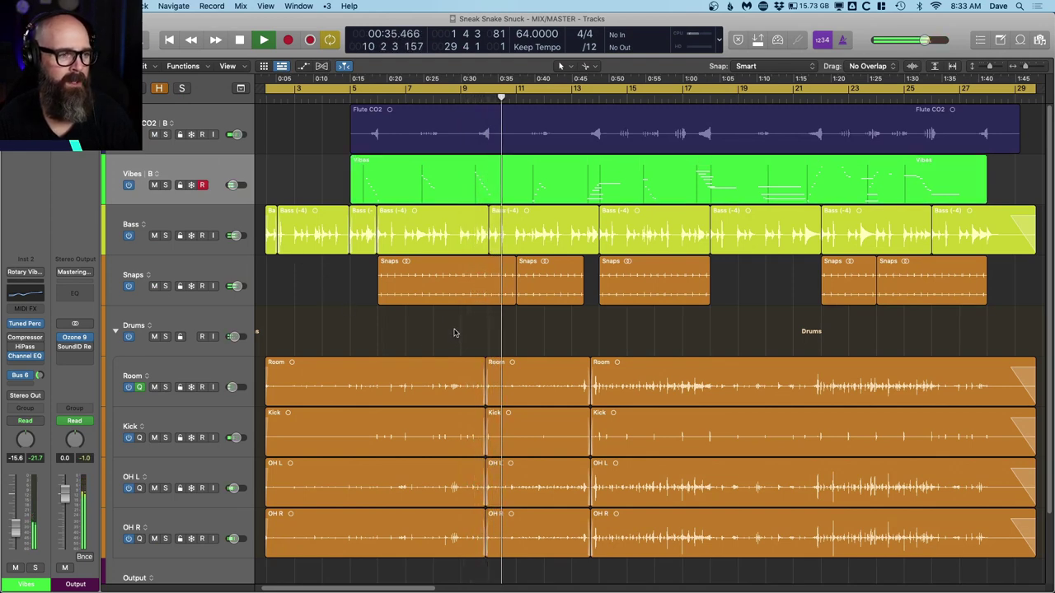
key(space)
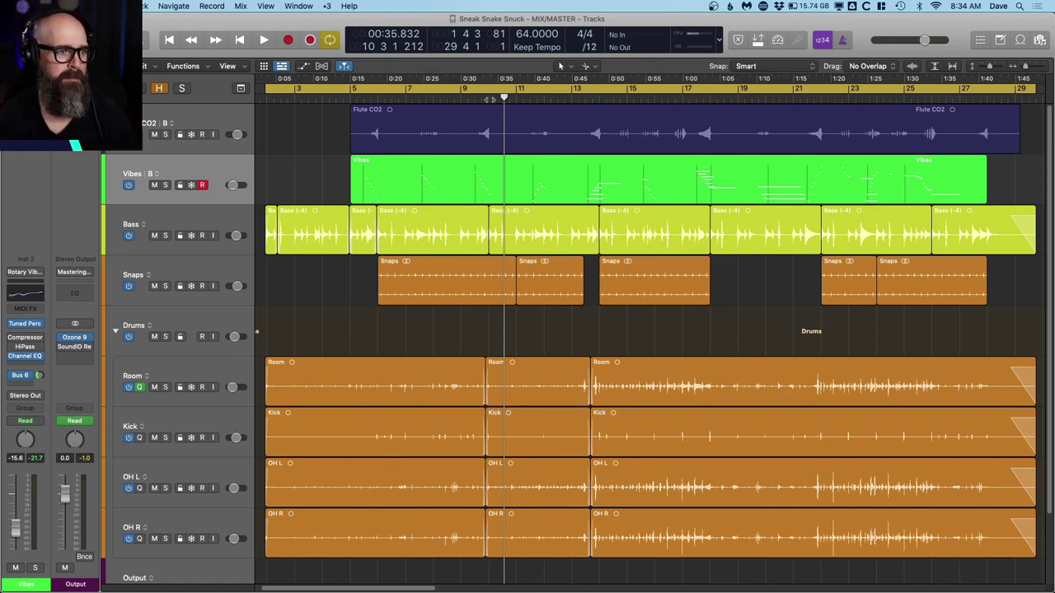
key(space)
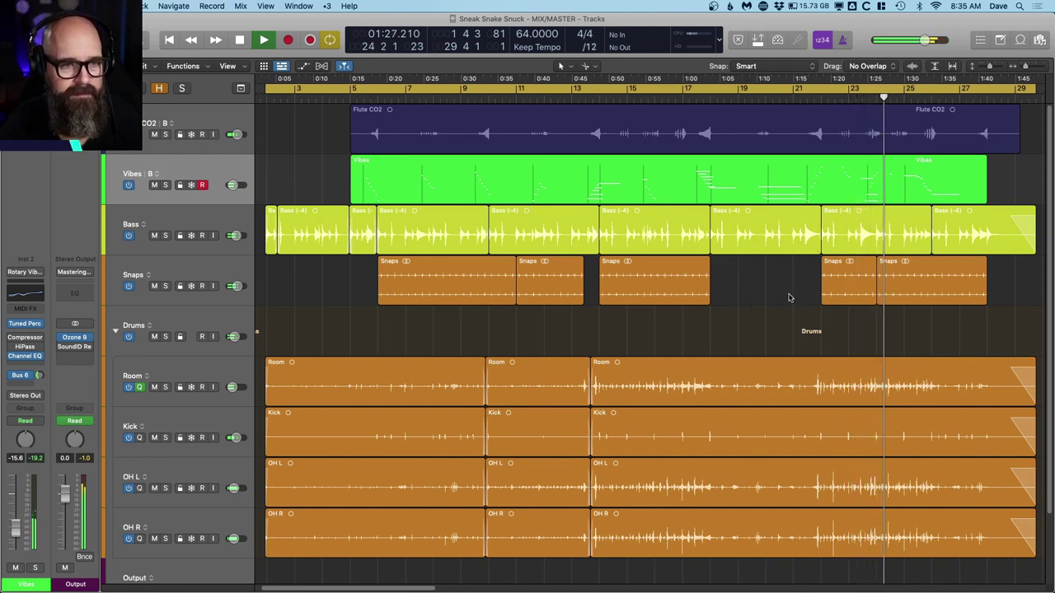
key(space)
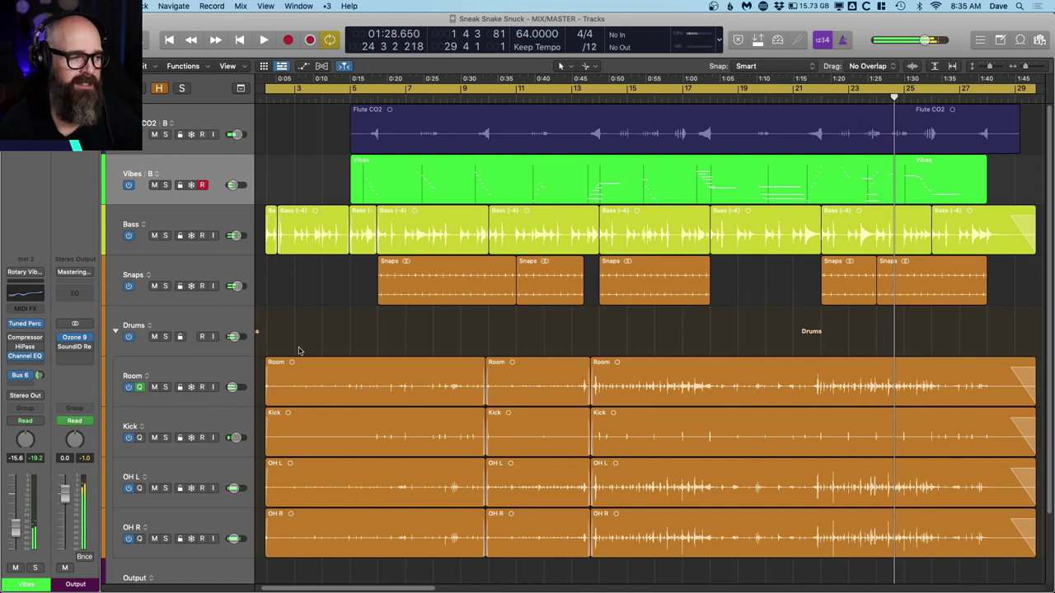
Select the Drums track stack, solo it, and listen to the drums from the start of the song.
click(232, 342)
scroll(354, 341, down, 3)
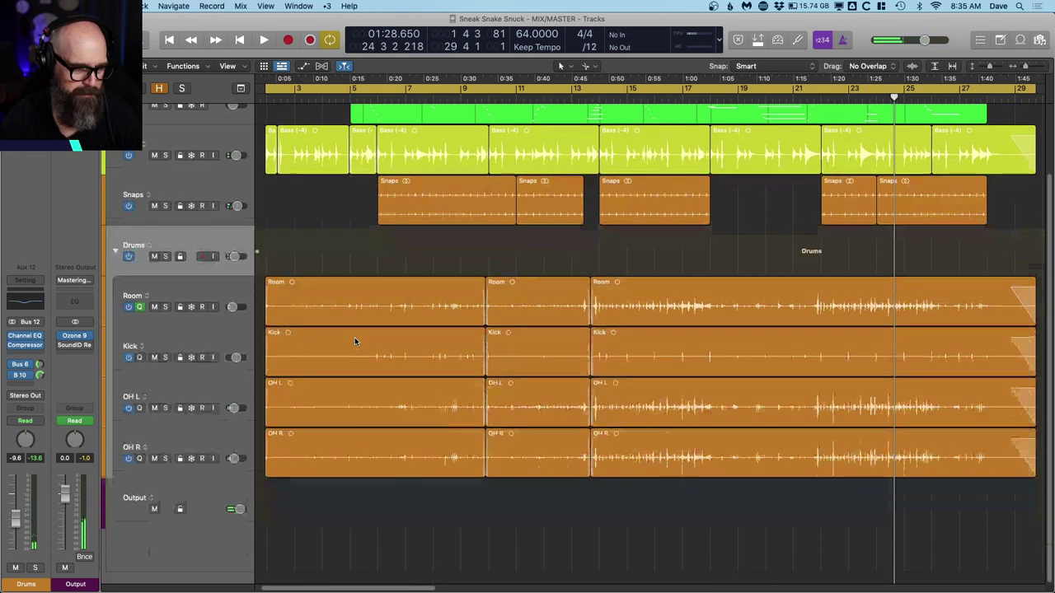
scroll(355, 338, up, 5)
scroll(355, 337, left, 3)
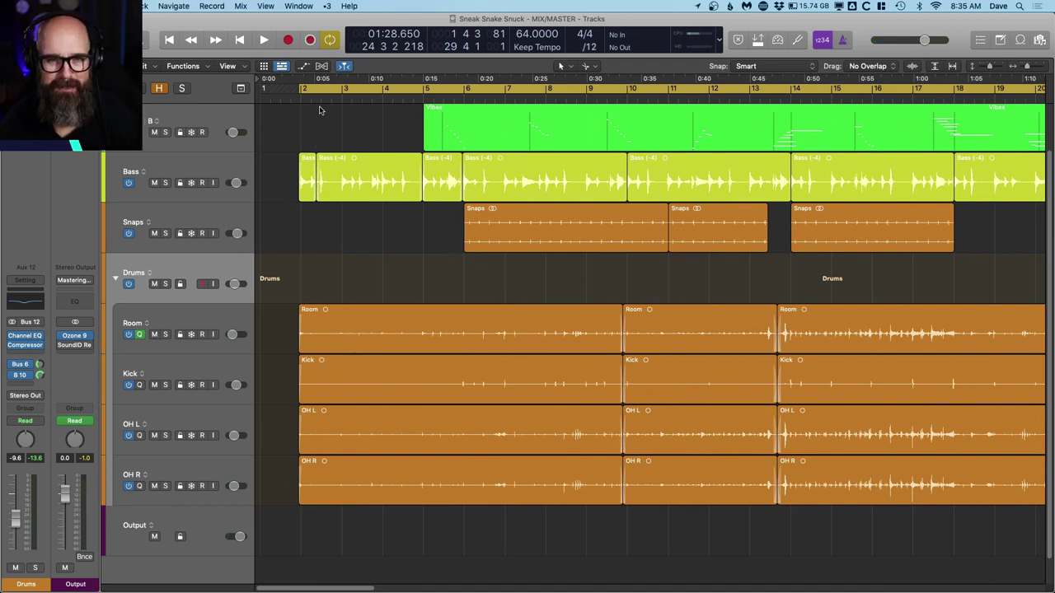
click(165, 284)
key(space)
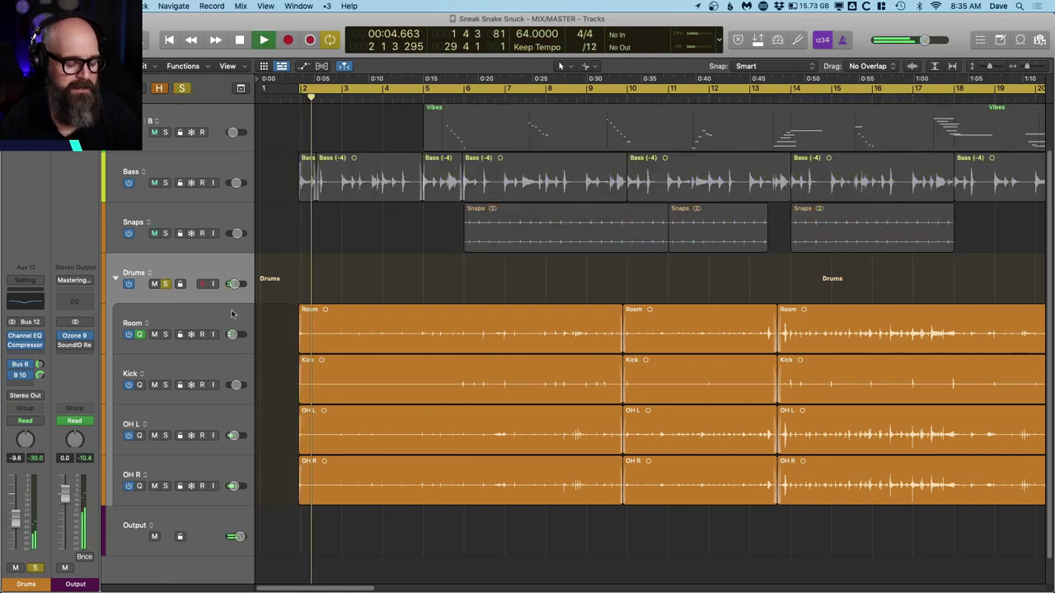
key(space)
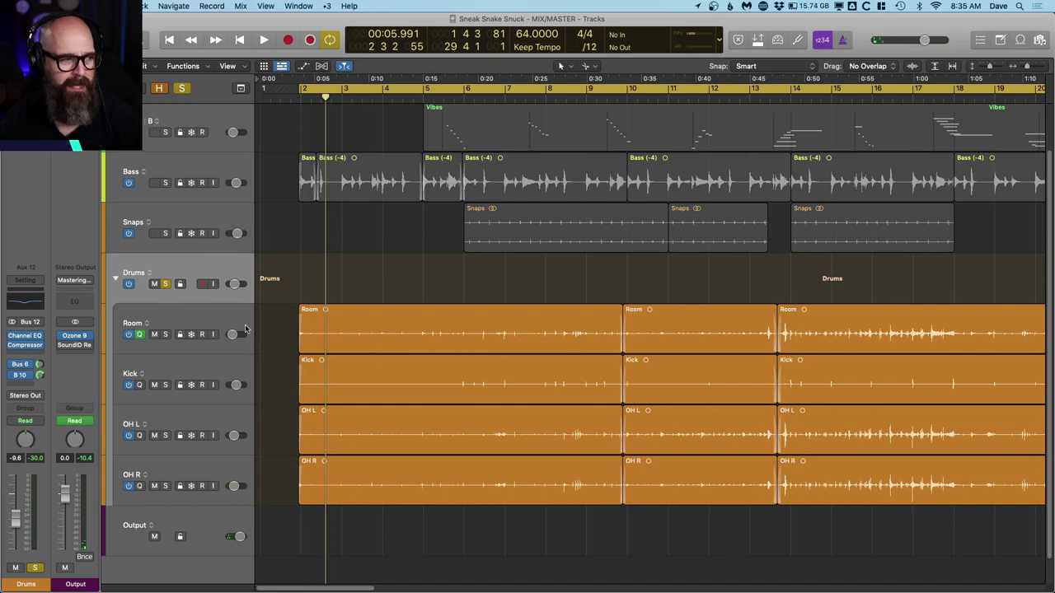
Select the Room track and turn on Flex editing to show the flex markers on the grouped drum regions up close.
click(212, 318)
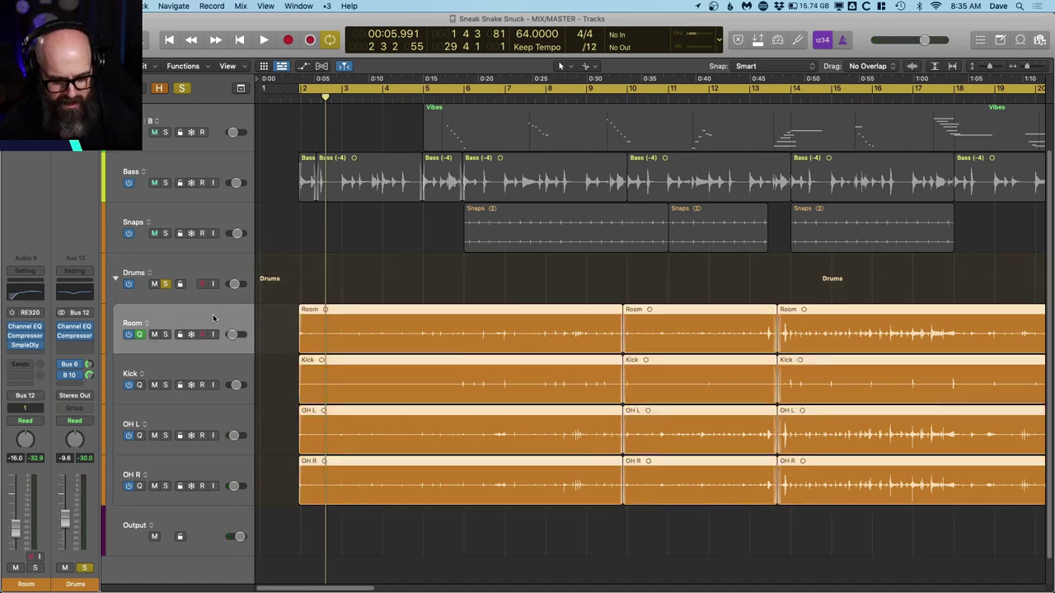
key(f)
key(f)
key(super+f)
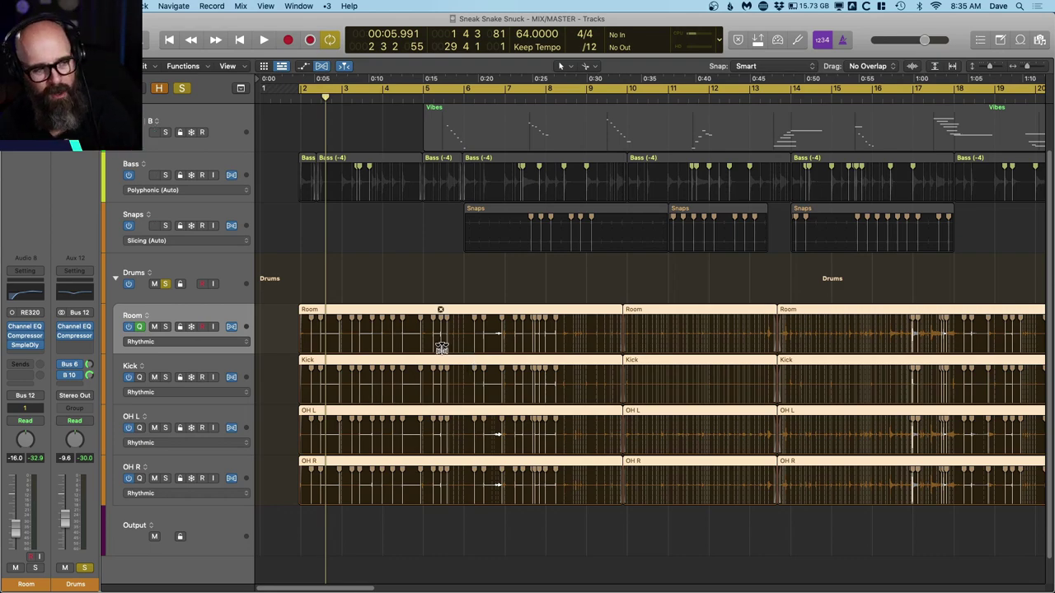
key(super+Right)
key(super+Right)
key(super+Right)
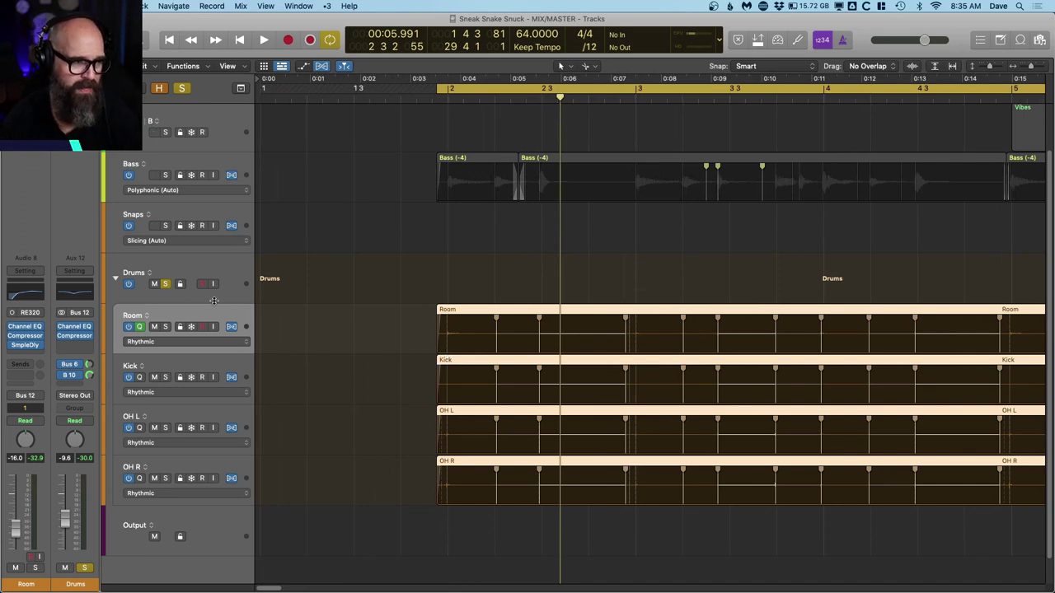
Check the Room channel's Group 1 assignment in the mixer, open its group settings, and return to the tracks view.
key(super+2)
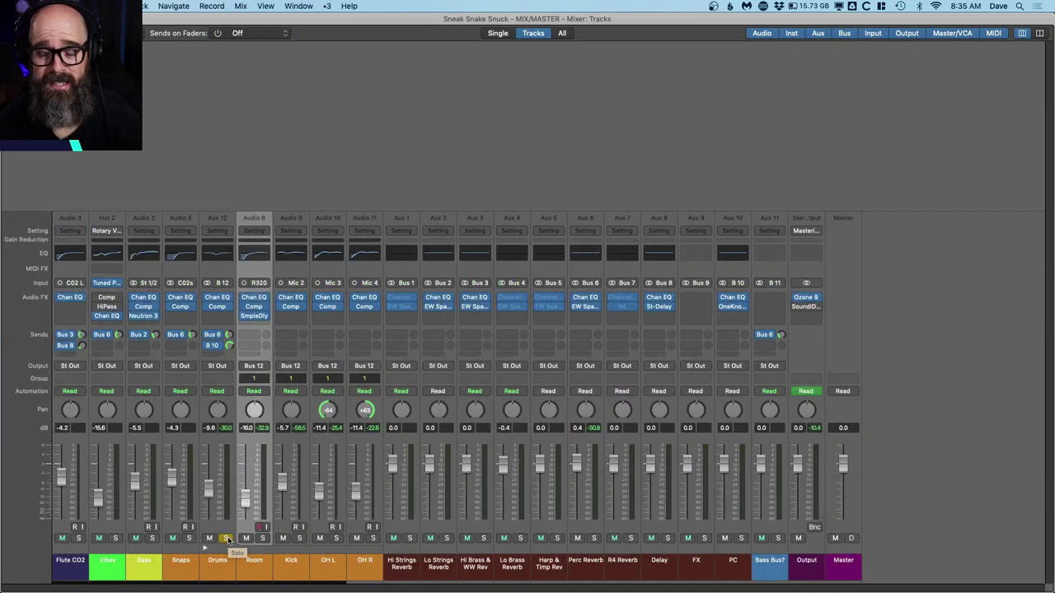
click(228, 539)
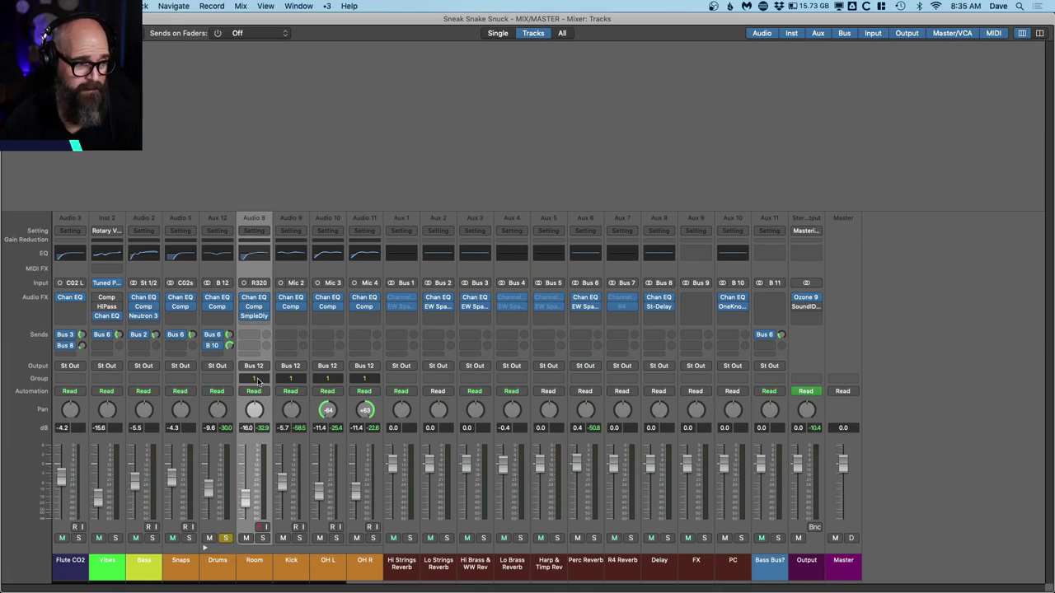
click(254, 378)
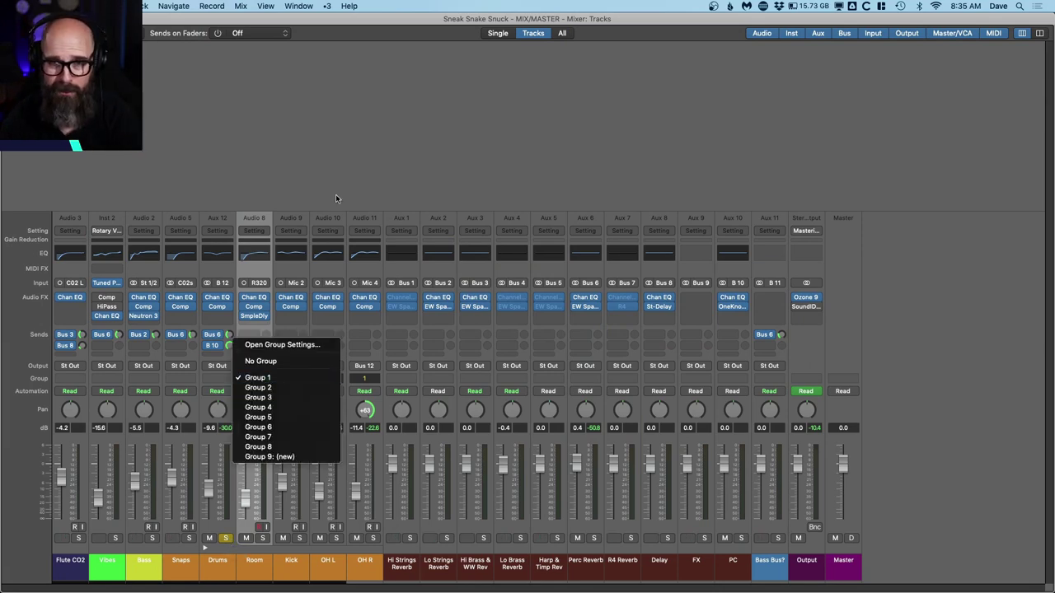
click(289, 346)
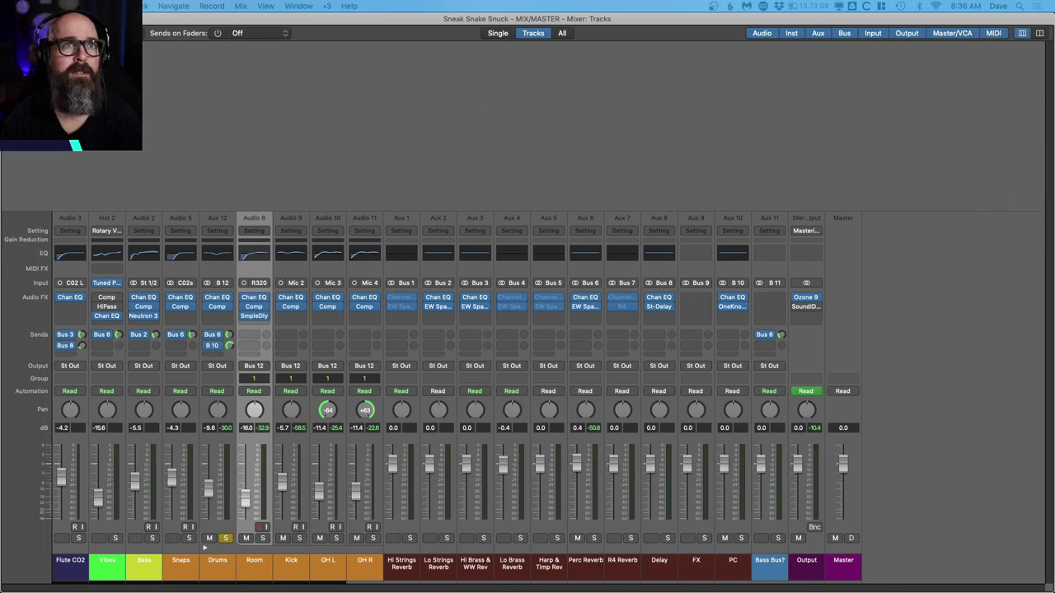
key(super+w)
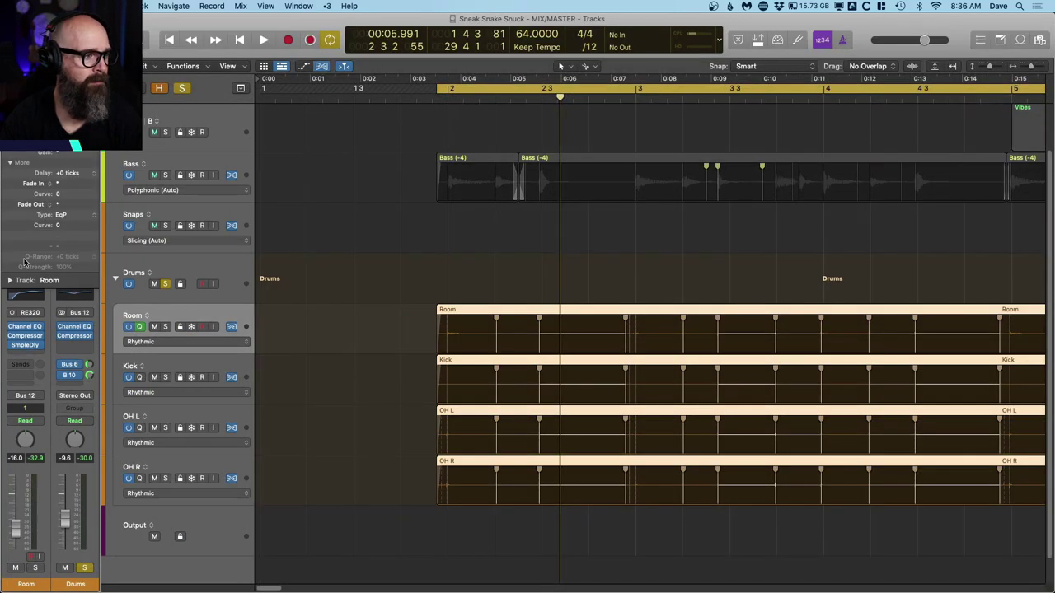
Reselect the Room track and reveal its Groups list and the Group 1 settings in the inspector.
click(205, 273)
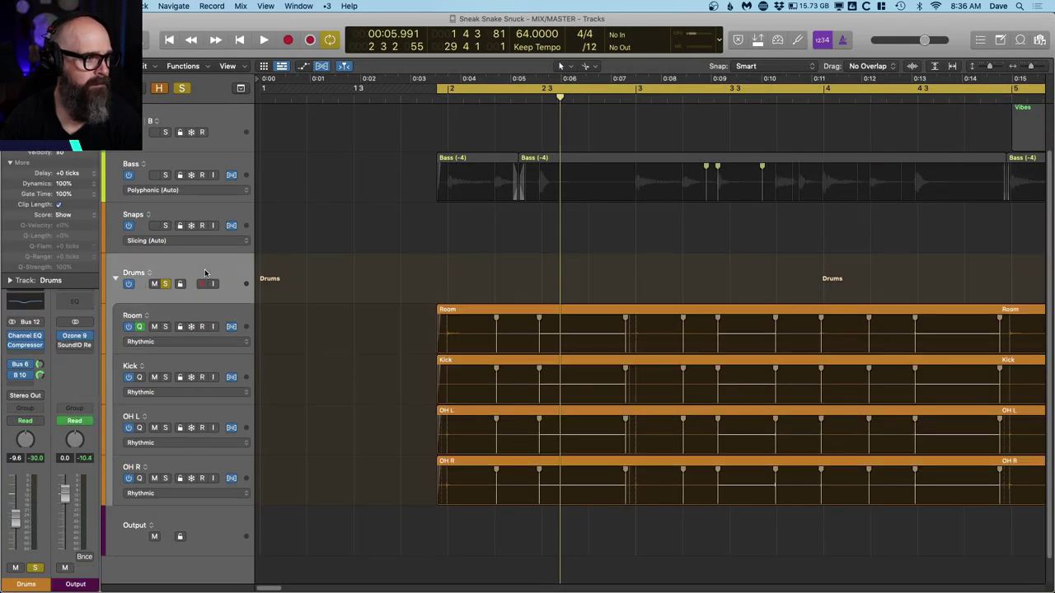
click(202, 326)
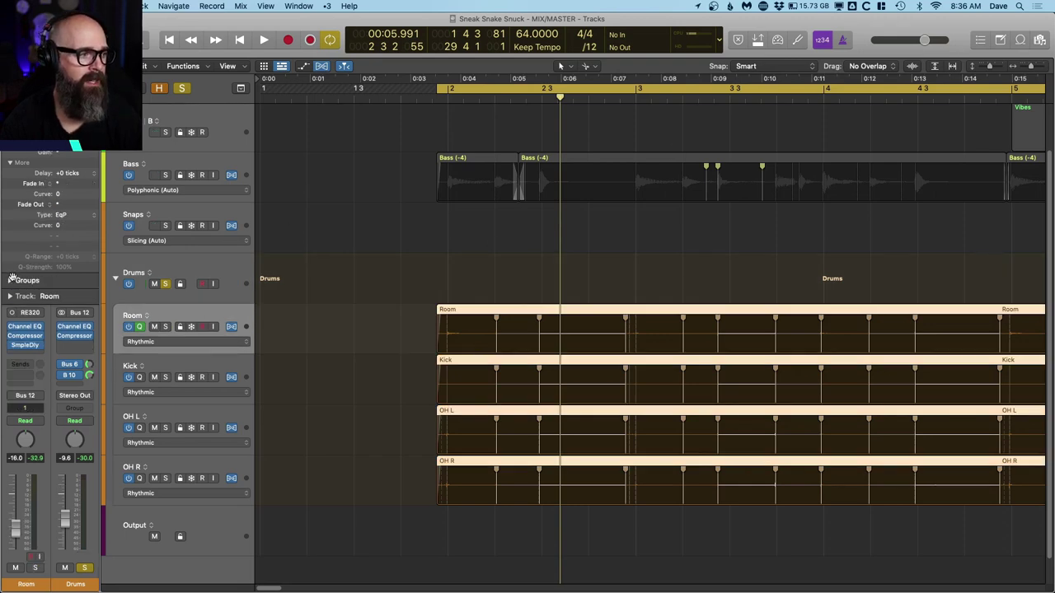
click(11, 281)
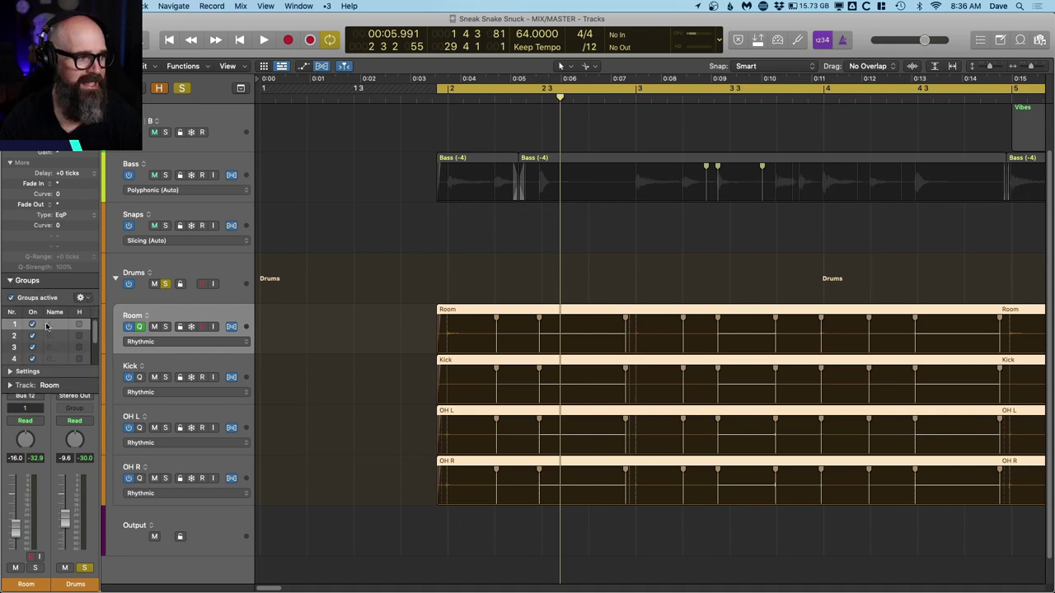
click(10, 372)
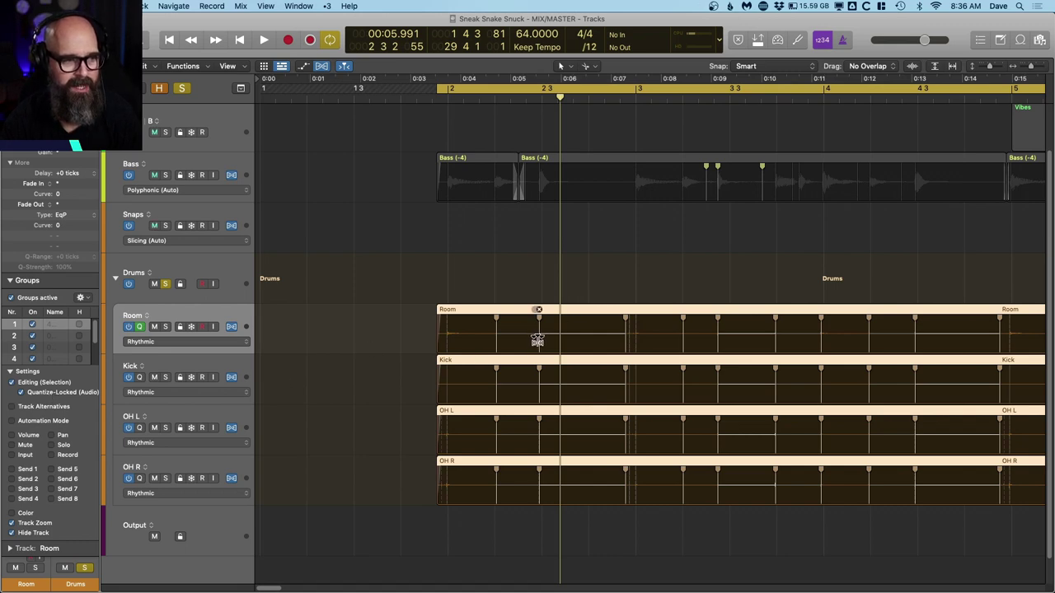
Try moving the Room flex marker just before position 2 3 slightly later across the grouped drum tracks, and undo the move.
drag(539, 333, 554, 333)
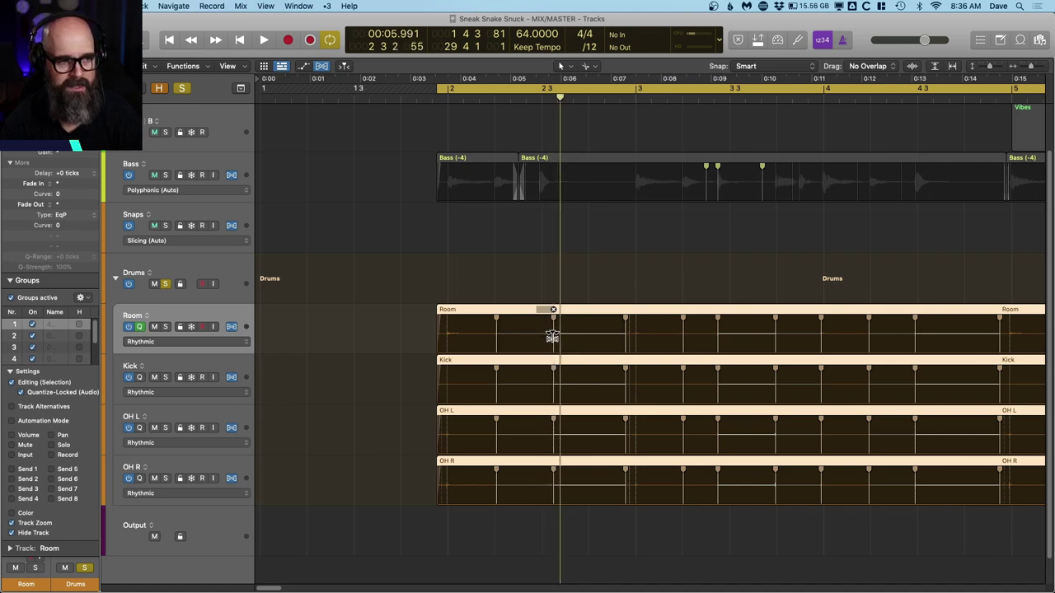
key(super+z)
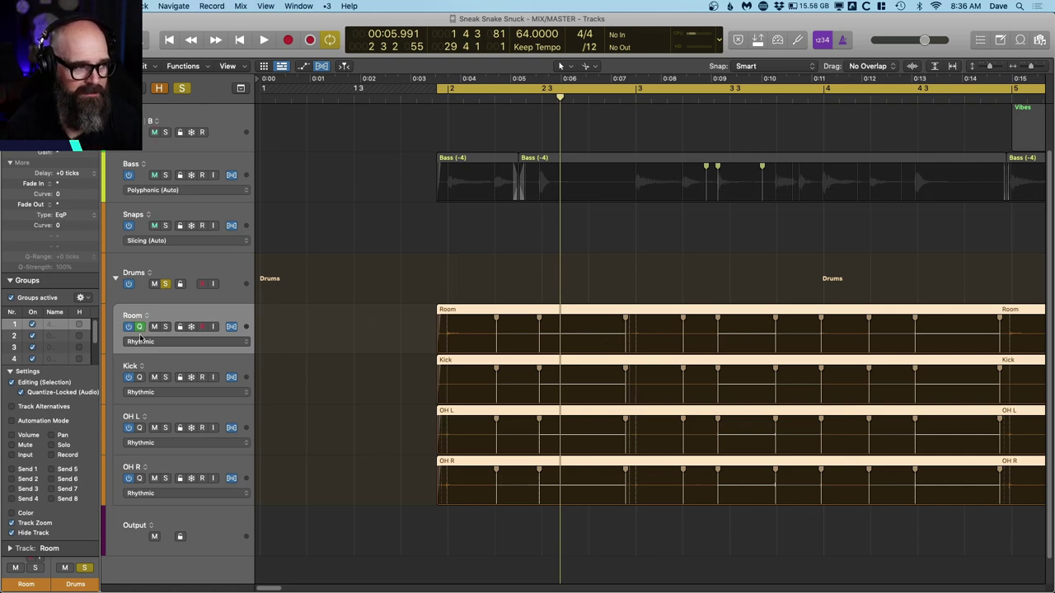
click(141, 327)
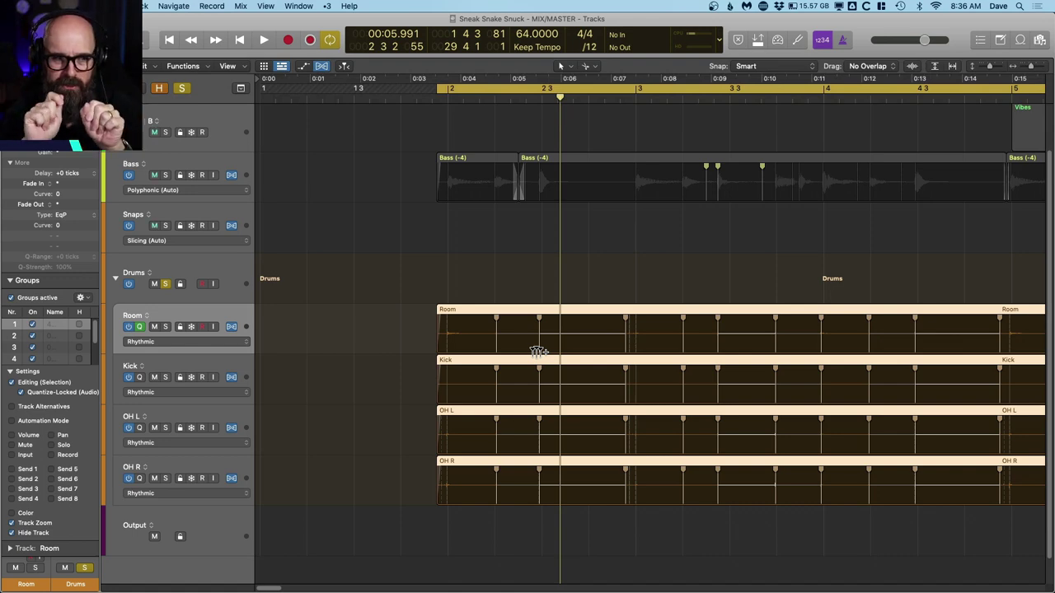
Play the soloed drums and follow the flex markers along the timeline into bar 5.
key(space)
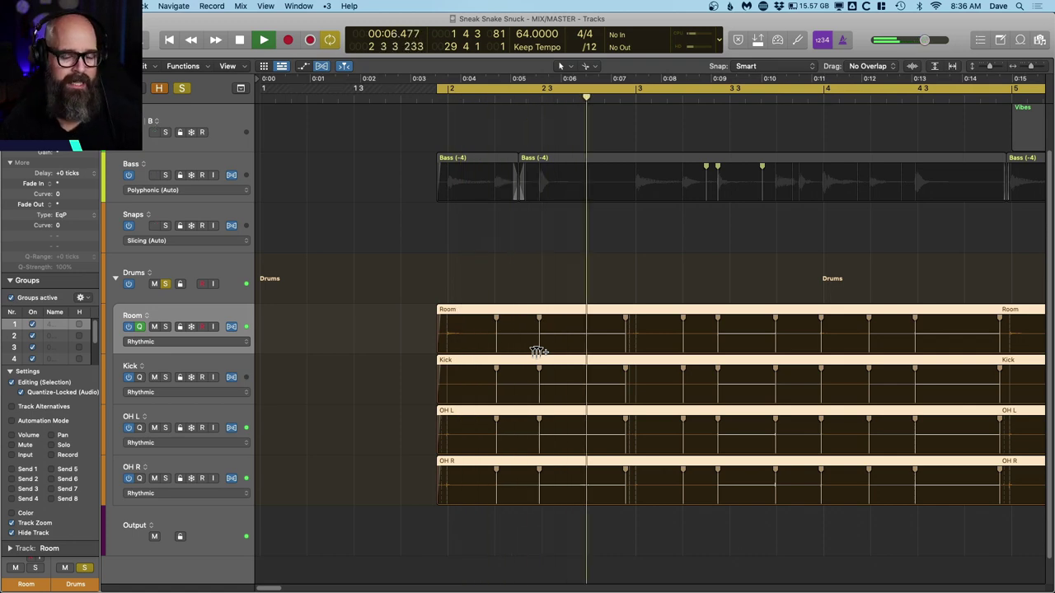
scroll(566, 377, right, 5)
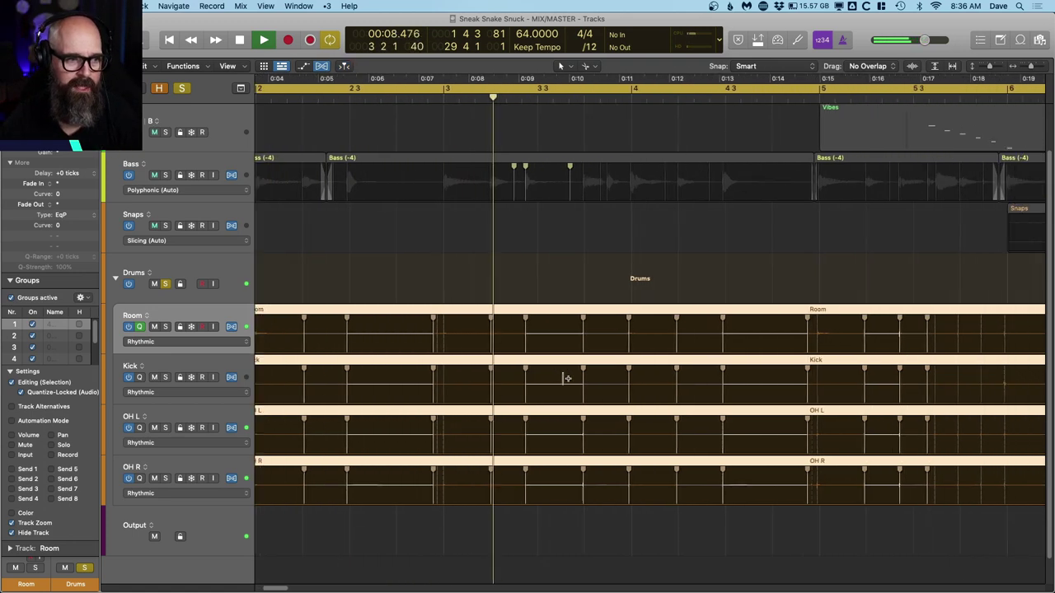
scroll(567, 378, right, 2)
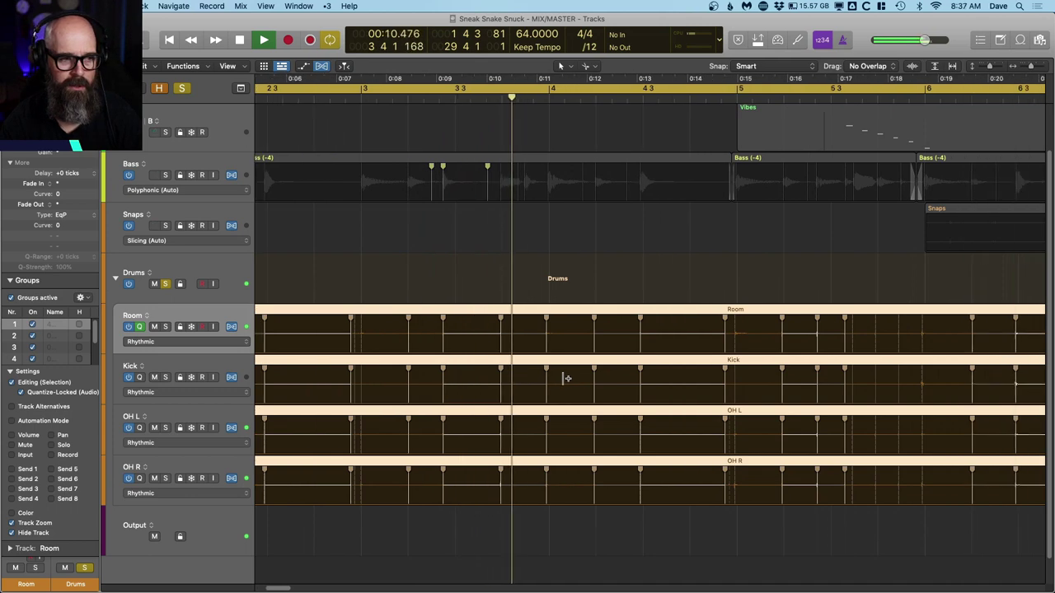
scroll(567, 378, right, 2)
scroll(567, 378, right, 2)
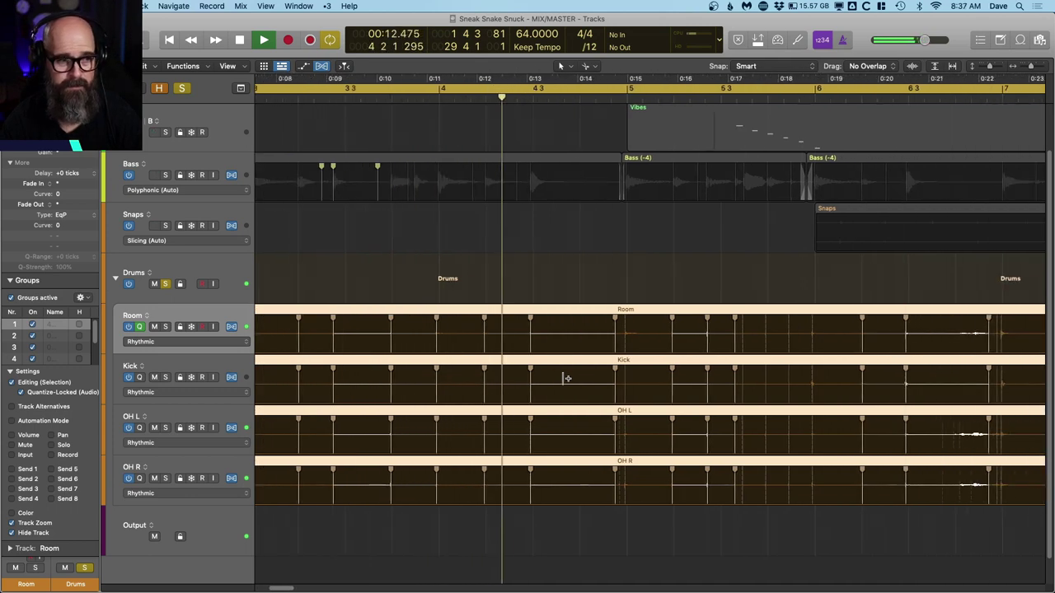
scroll(567, 378, right, 3)
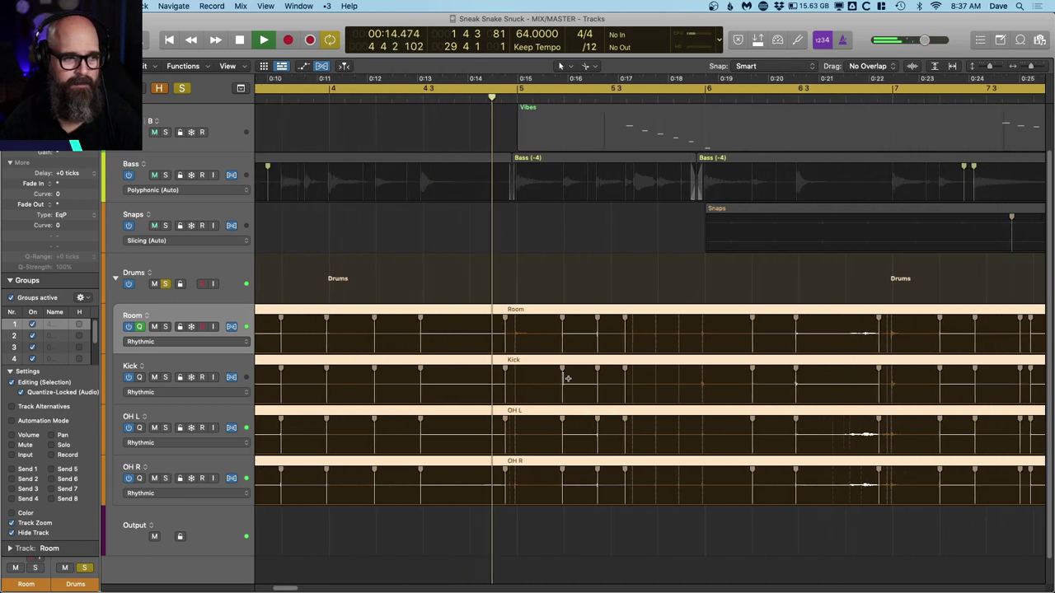
scroll(567, 378, right, 3)
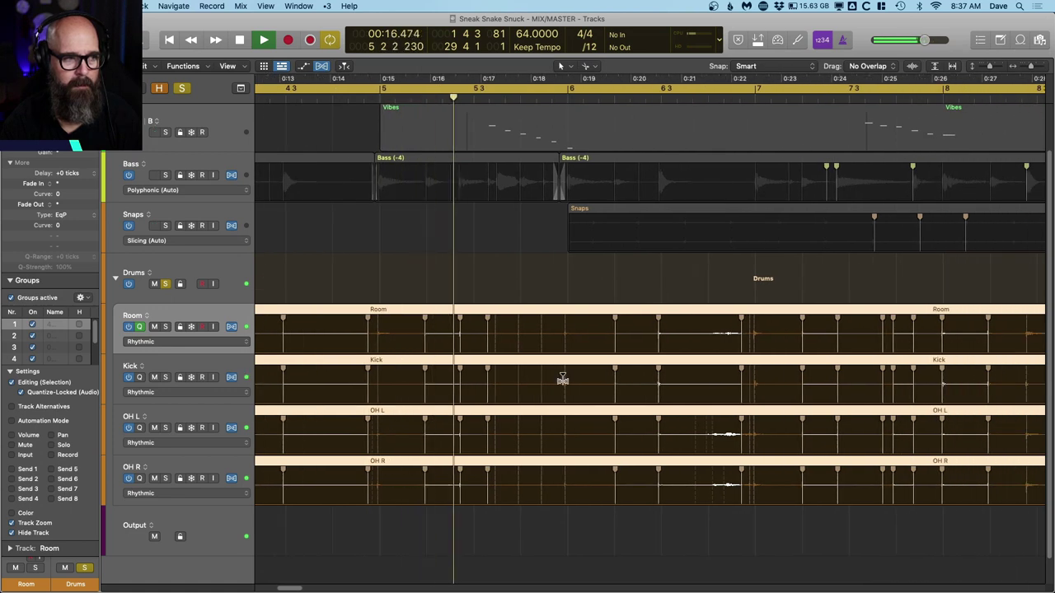
key(space)
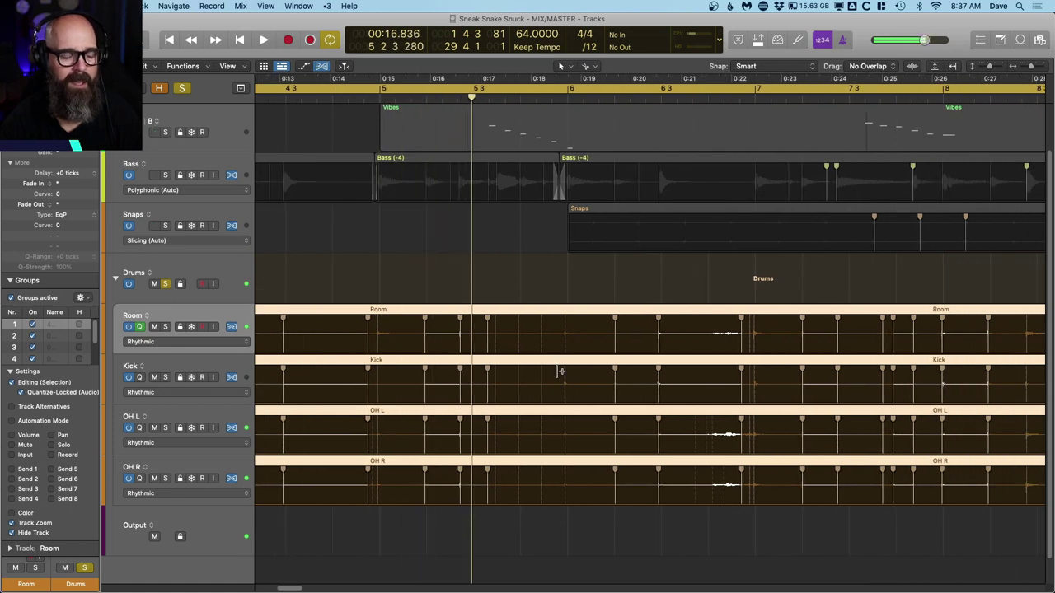
Solo only the Bass track in place of the drums and listen to its opening from bar 2, replaying it once.
click(166, 176)
key(shift+space)
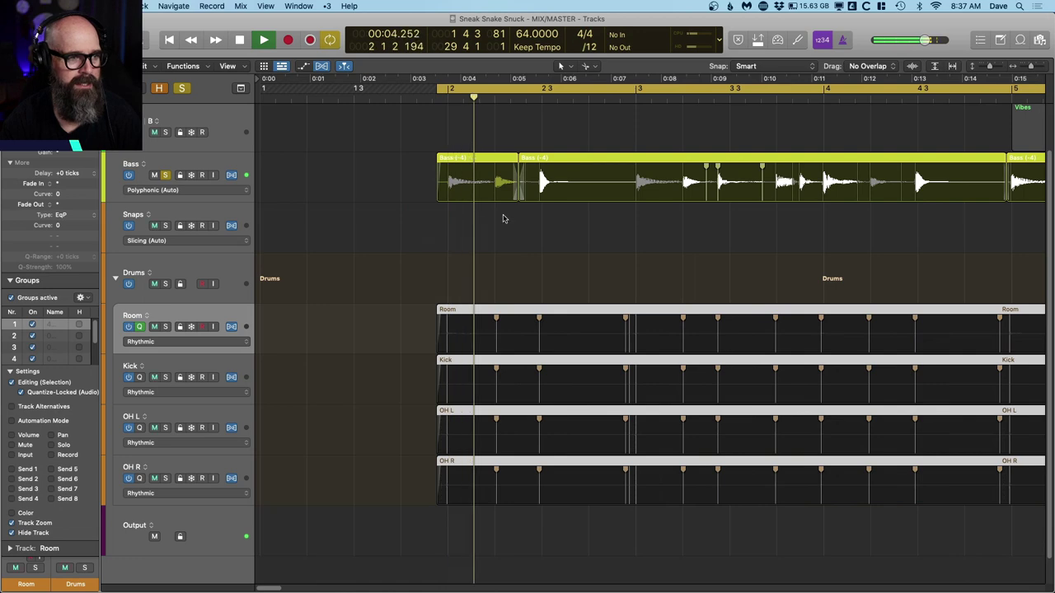
scroll(505, 219, right, 2)
key(space)
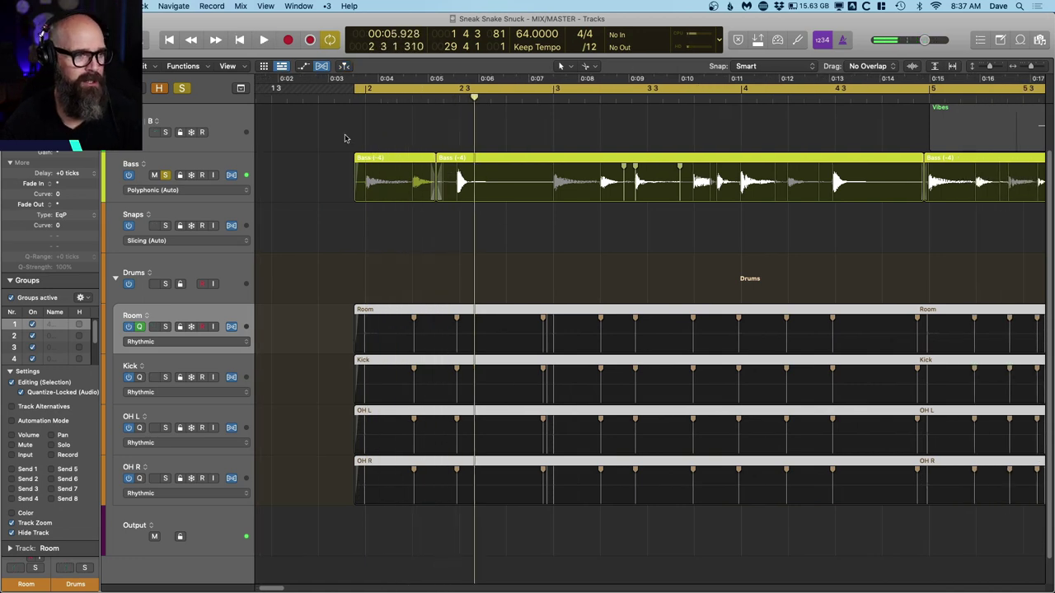
key(shift+space)
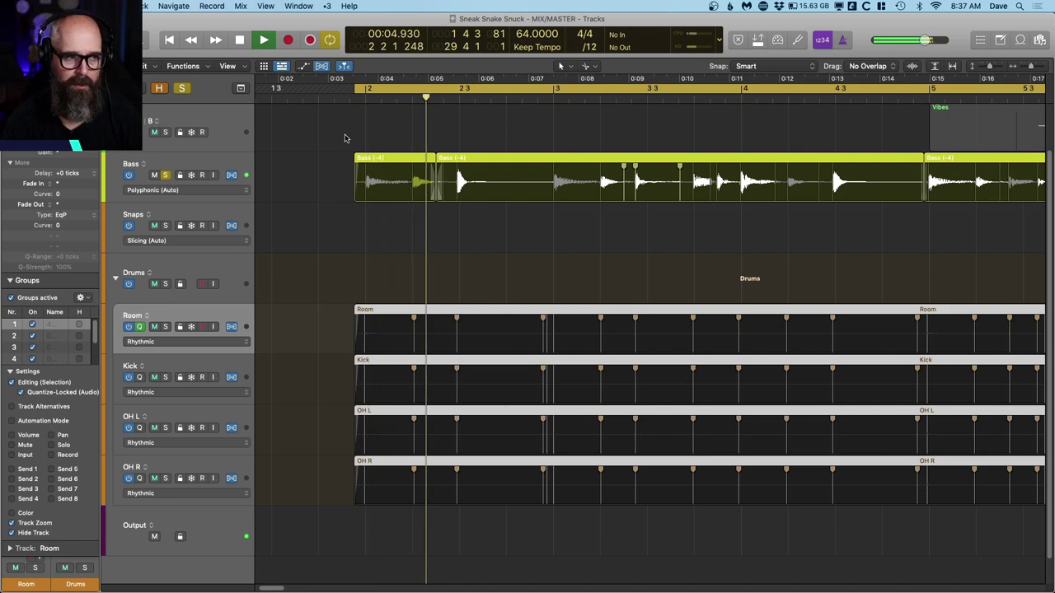
Listen to more of the soloed Bass from bar 2 into bar 4, pausing once along the way.
key(space)
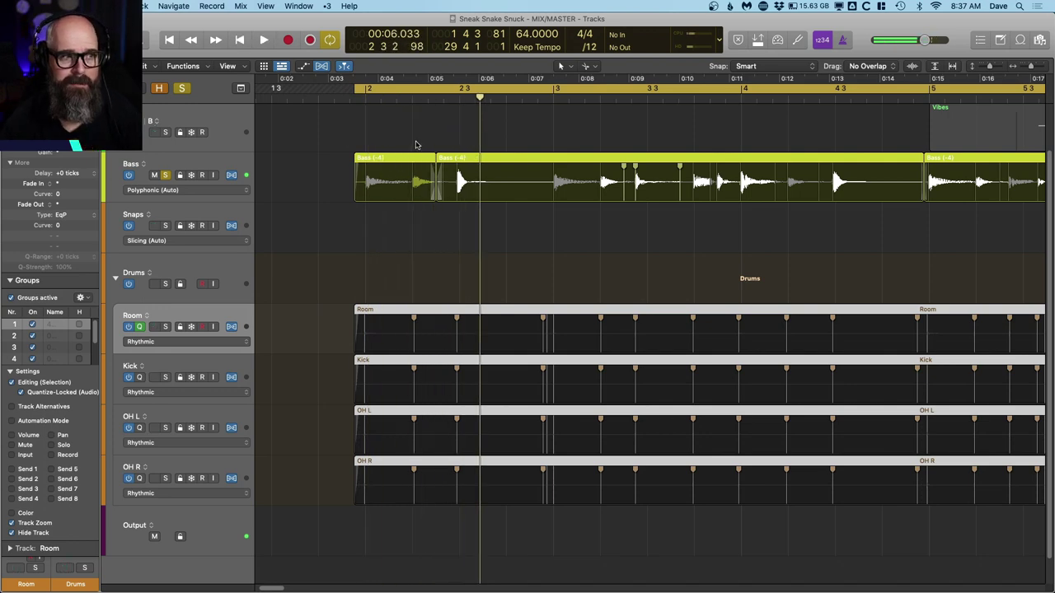
key(shift+space)
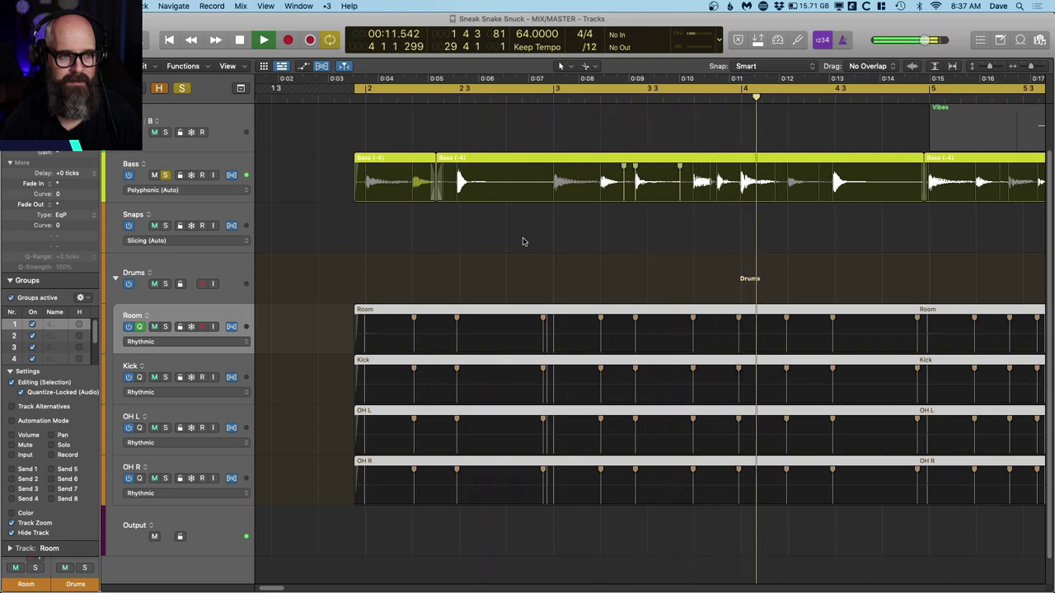
key(space)
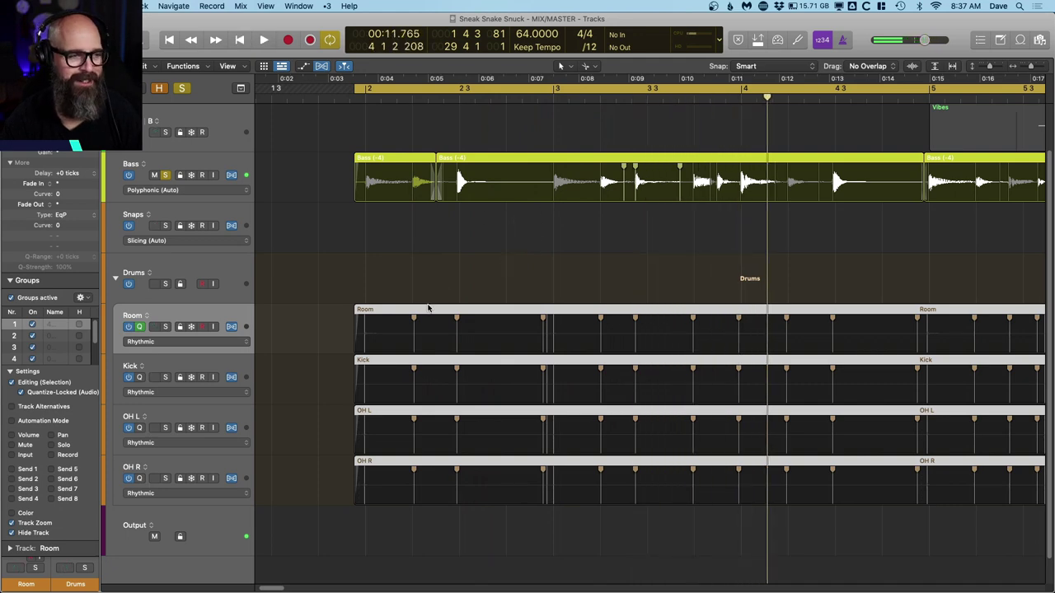
Solo the Drums together with the Bass and play both from the cycle start into bar 5, following the flex markers.
click(164, 285)
key(space)
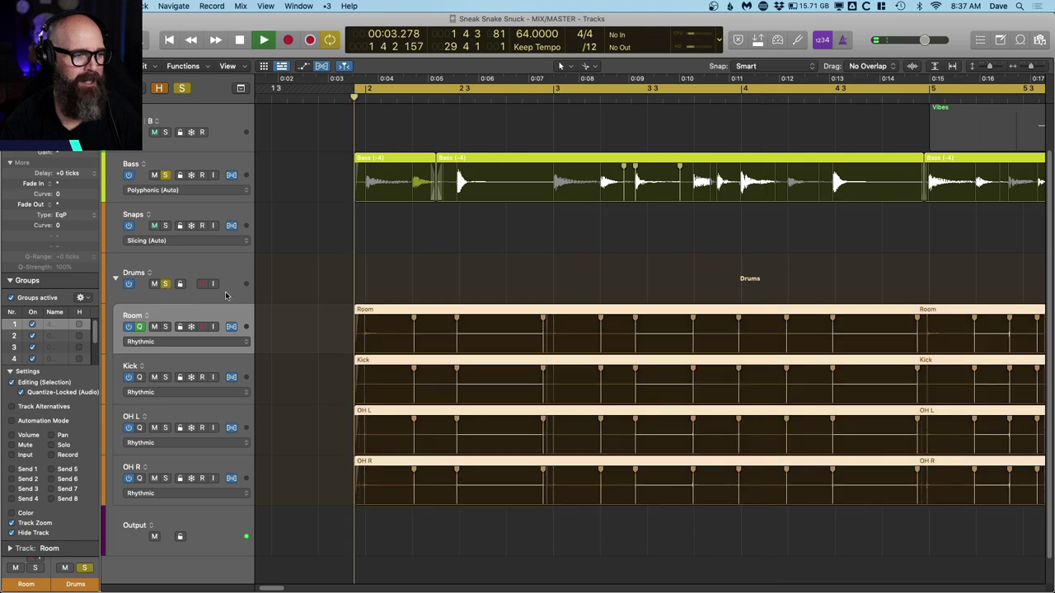
key(space)
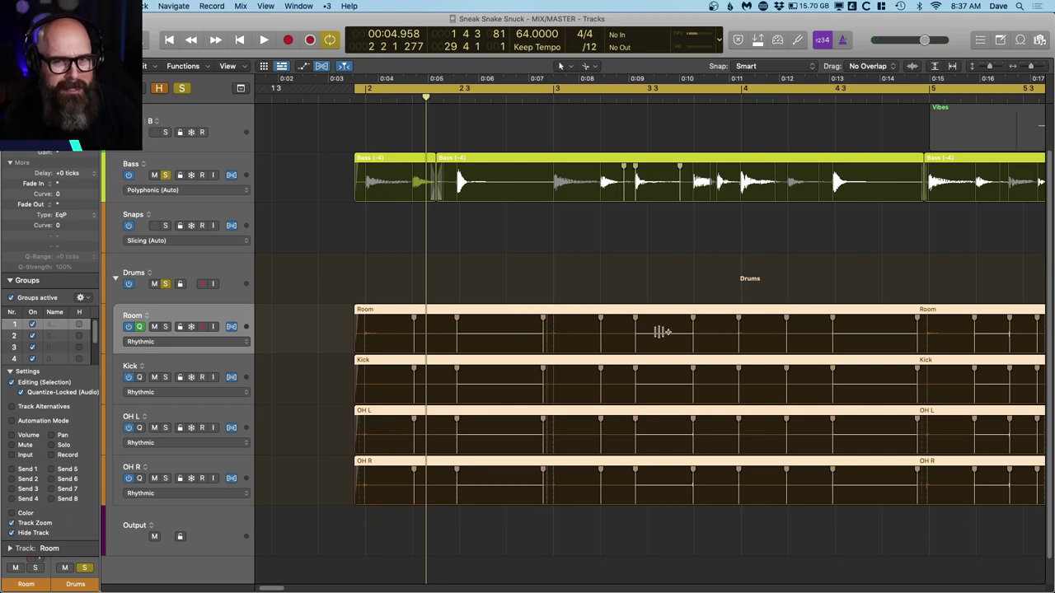
key(space)
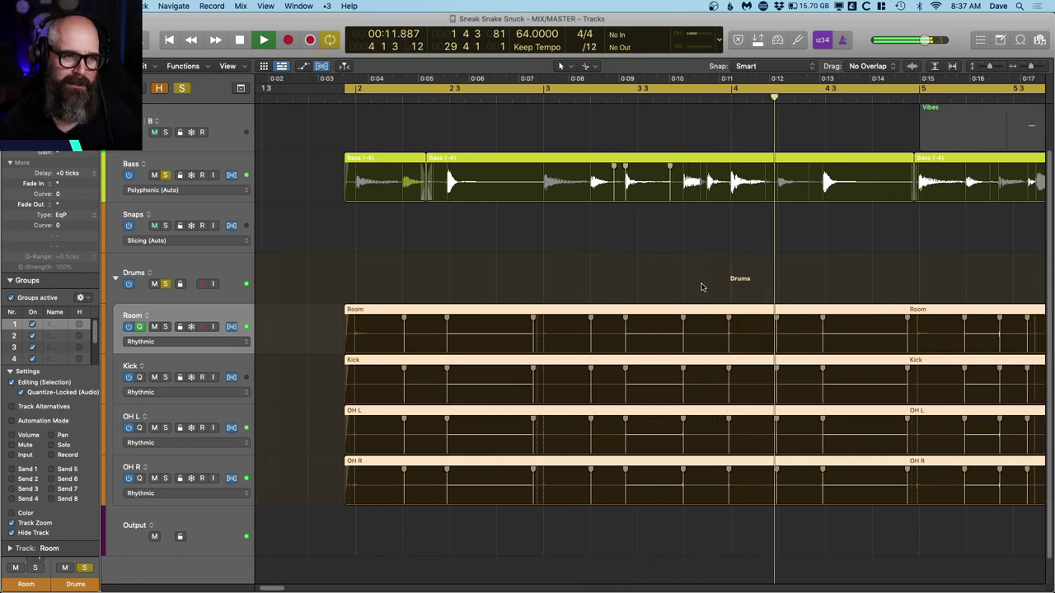
scroll(701, 287, right, 5)
scroll(702, 286, right, 2)
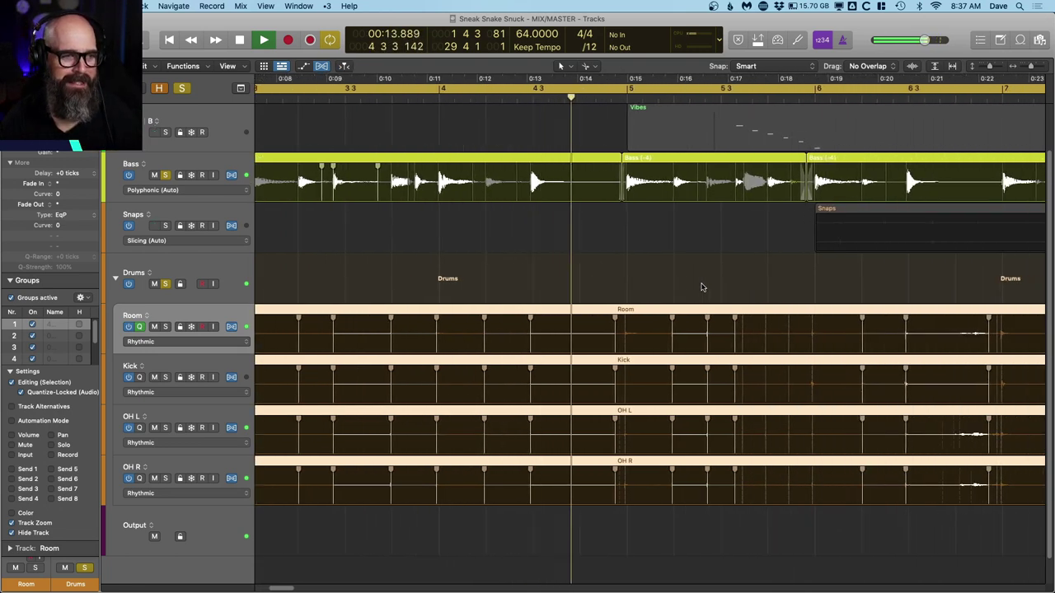
scroll(701, 286, right, 1)
scroll(702, 286, right, 1)
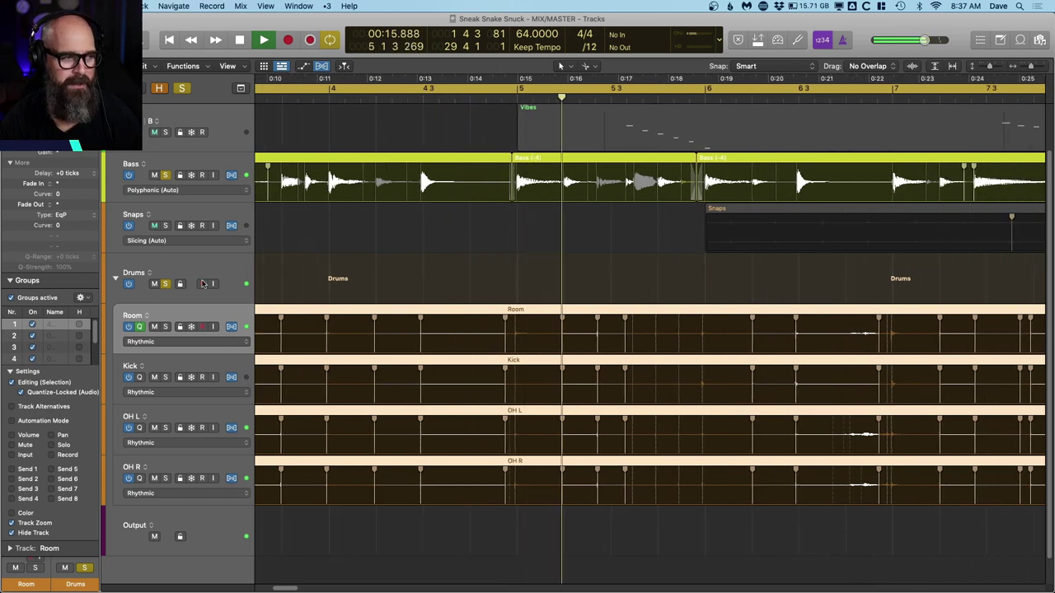
key(space)
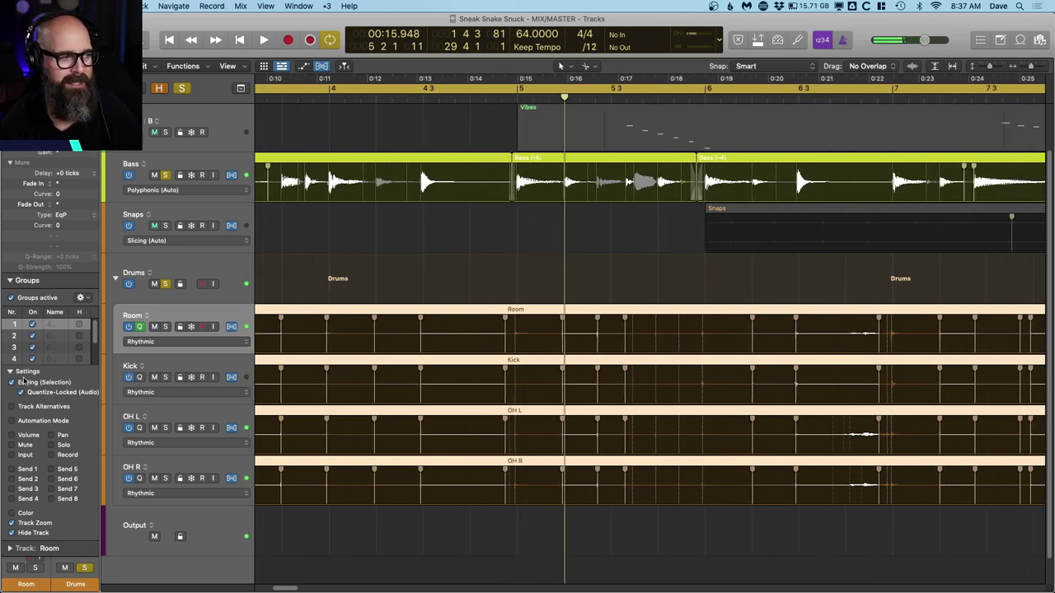
Look at the Room channel's group assignment choices in the Mixer and return to the Tracks window.
key(super+2)
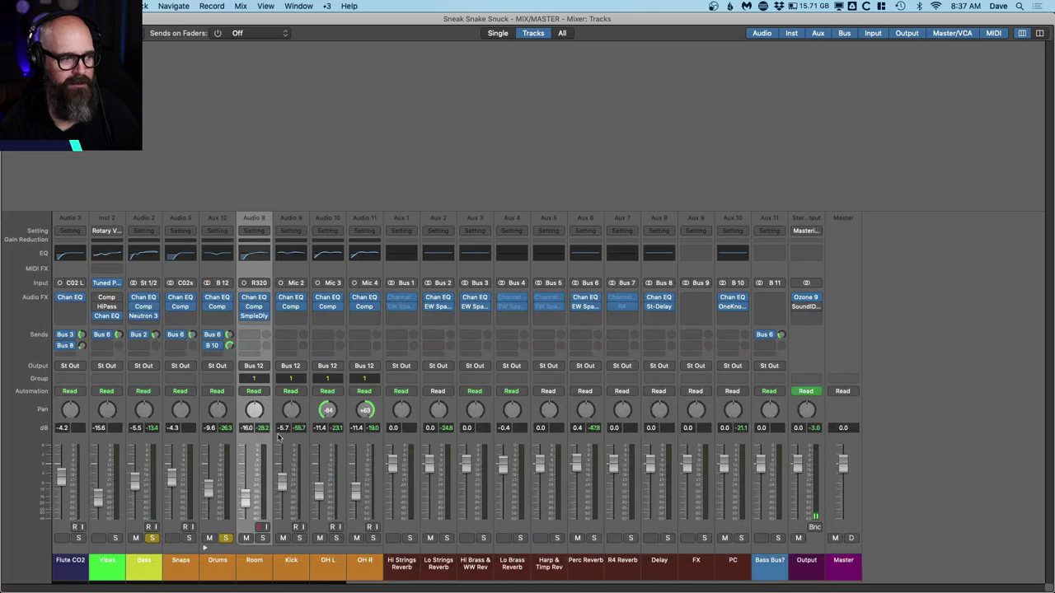
click(267, 380)
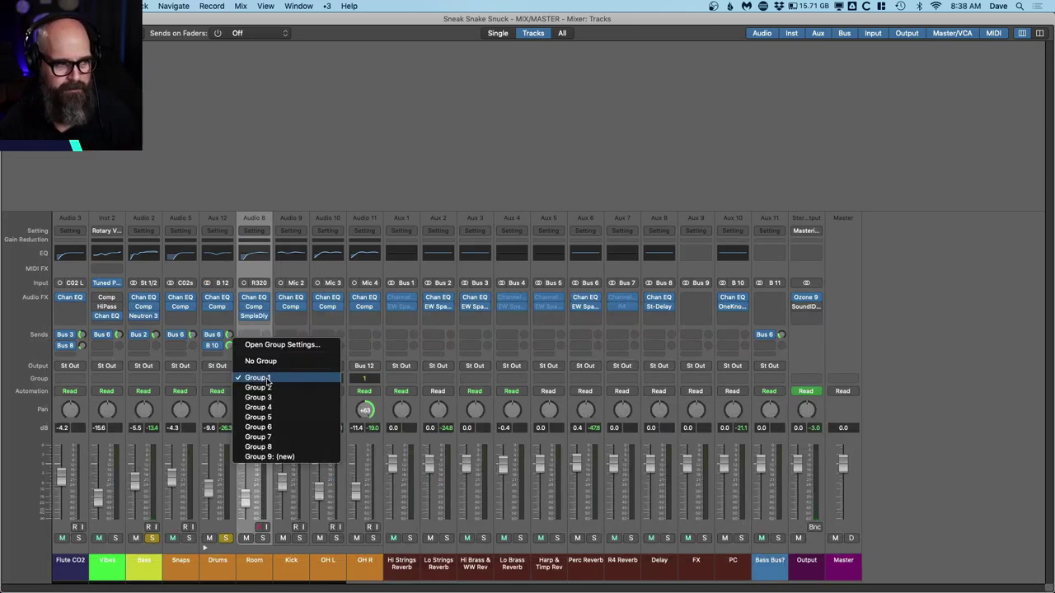
key(super+2)
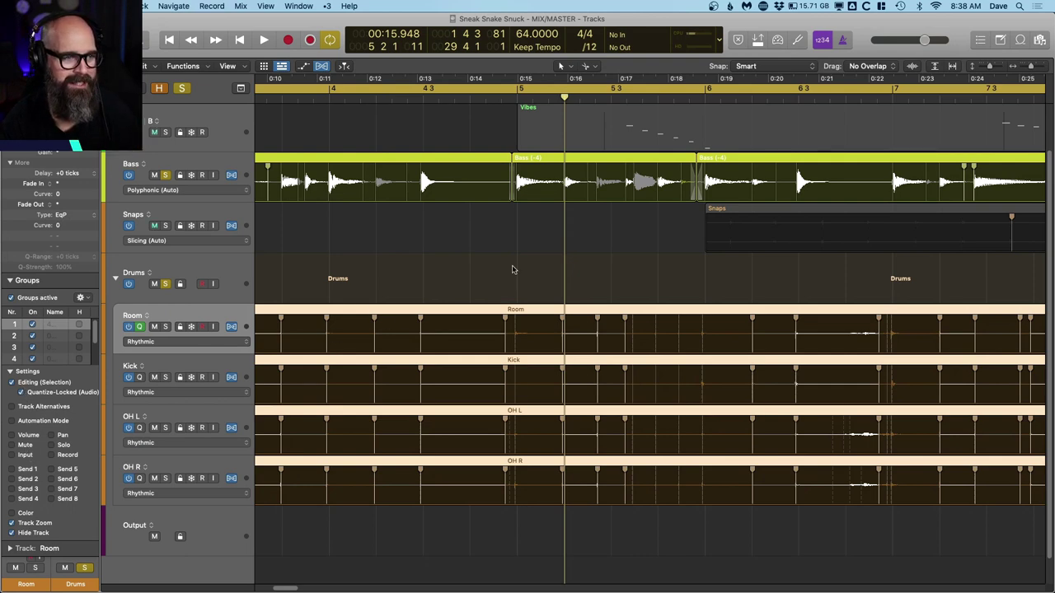
Turn off cycle mode and play the soloed Bass and Drums through to the end of bar 11.
key(c)
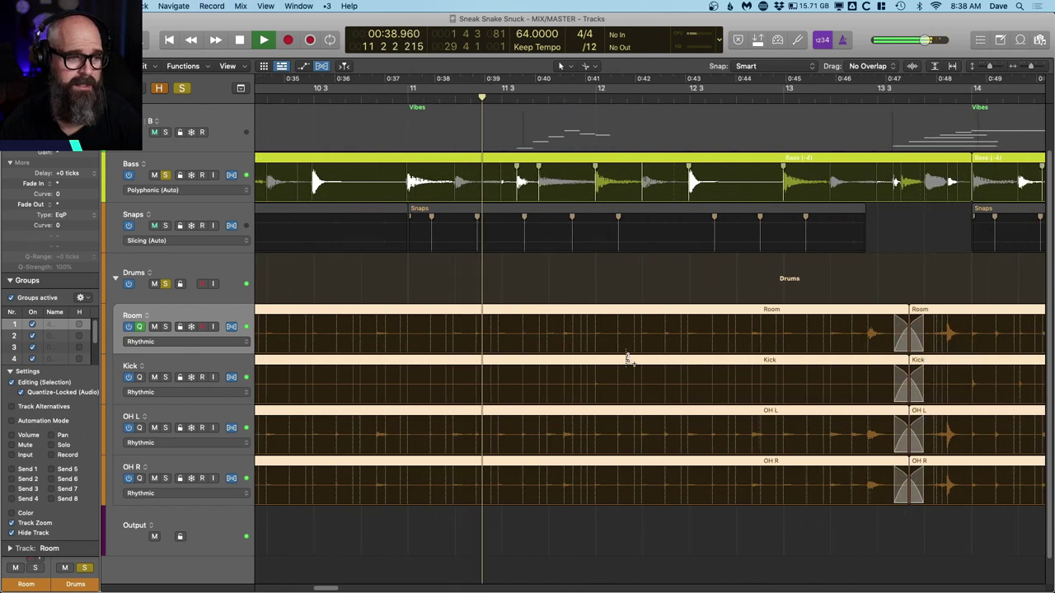
key(super+Left)
key(space)
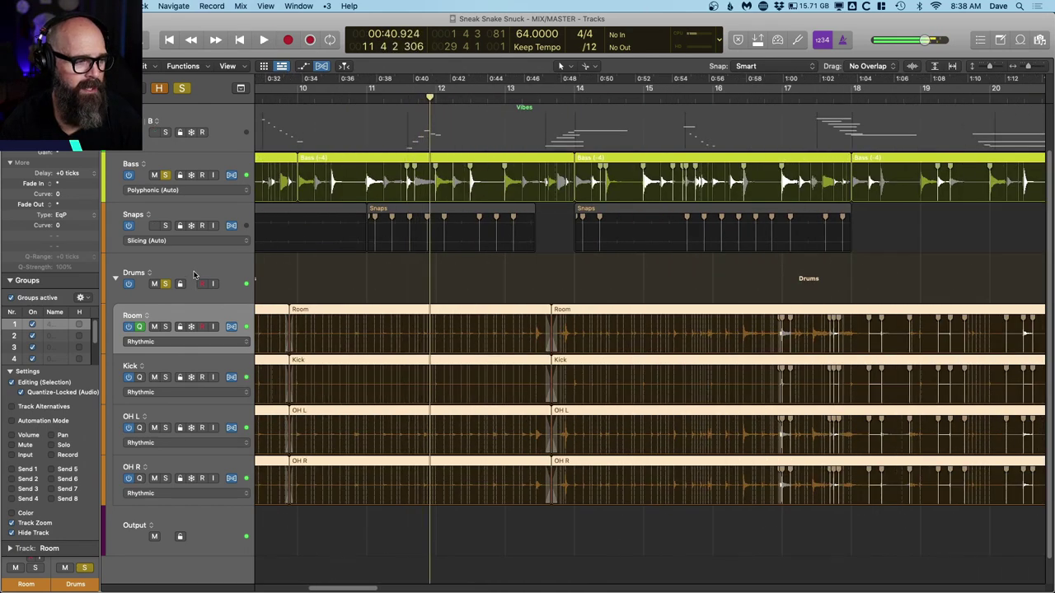
Hide the flex display on the tracks and bring the full Room and Drums channel strips into view in the inspector.
key(super+f)
scroll(213, 289, left, 5)
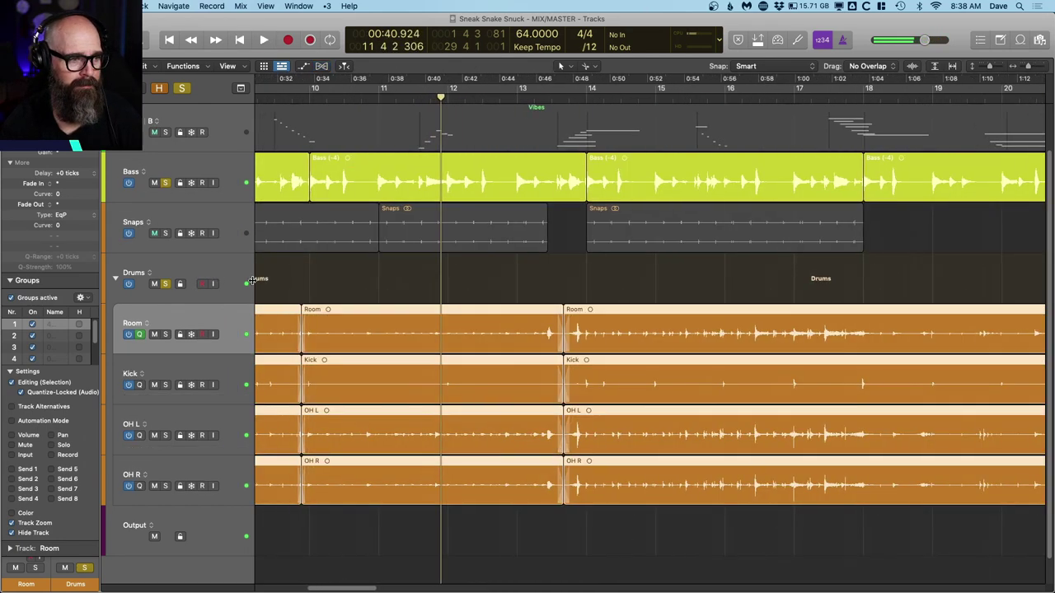
scroll(50, 371, down, 5)
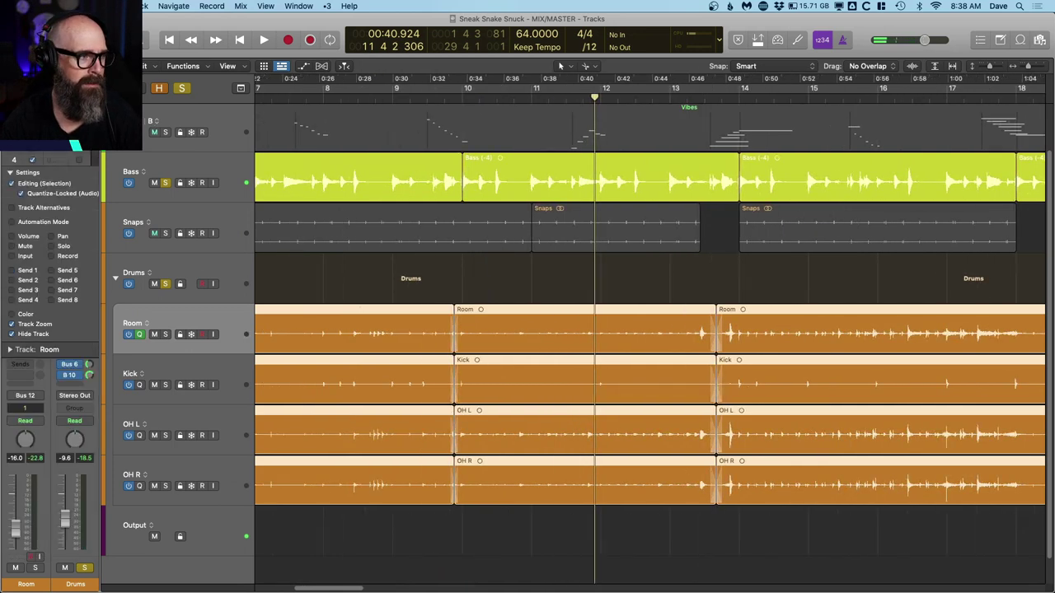
scroll(49, 330, down, 5)
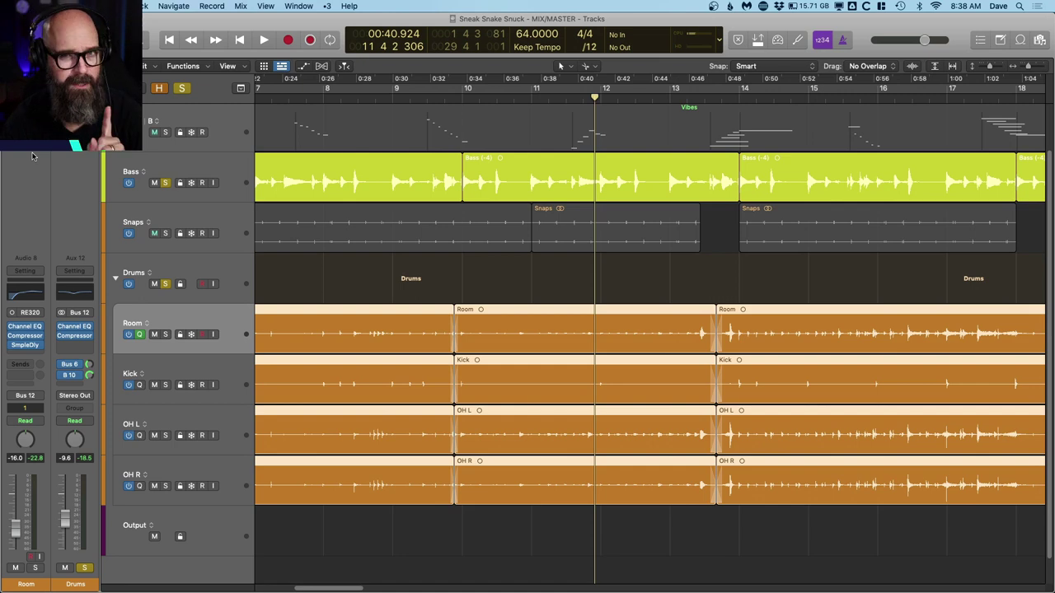
Play the arrangement from bar 2 and clear all solos during playback to hear the full mix.
scroll(404, 303, left, 10)
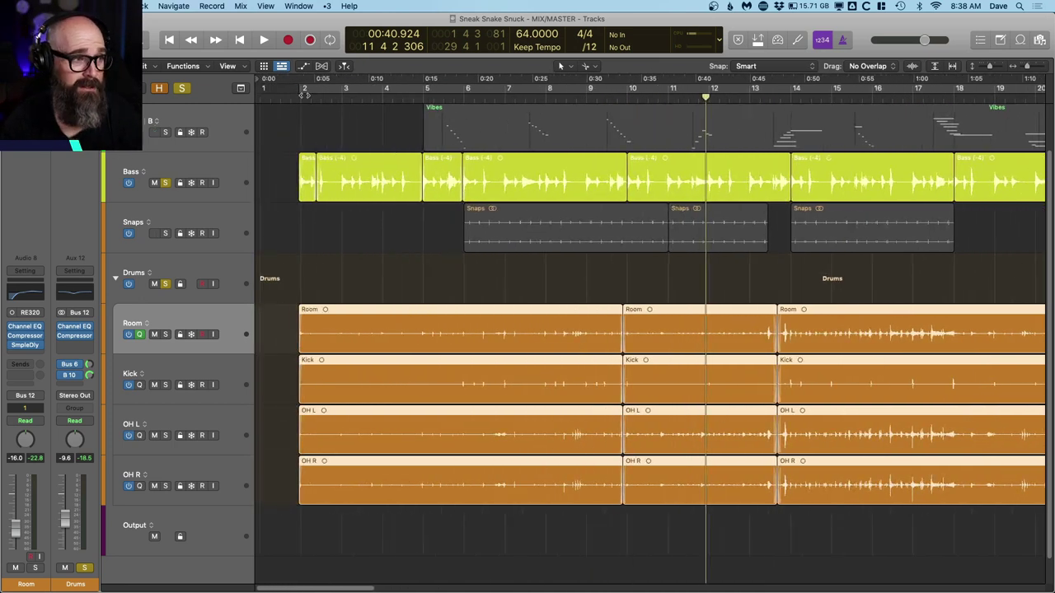
click(304, 94)
scroll(302, 102, left, 10)
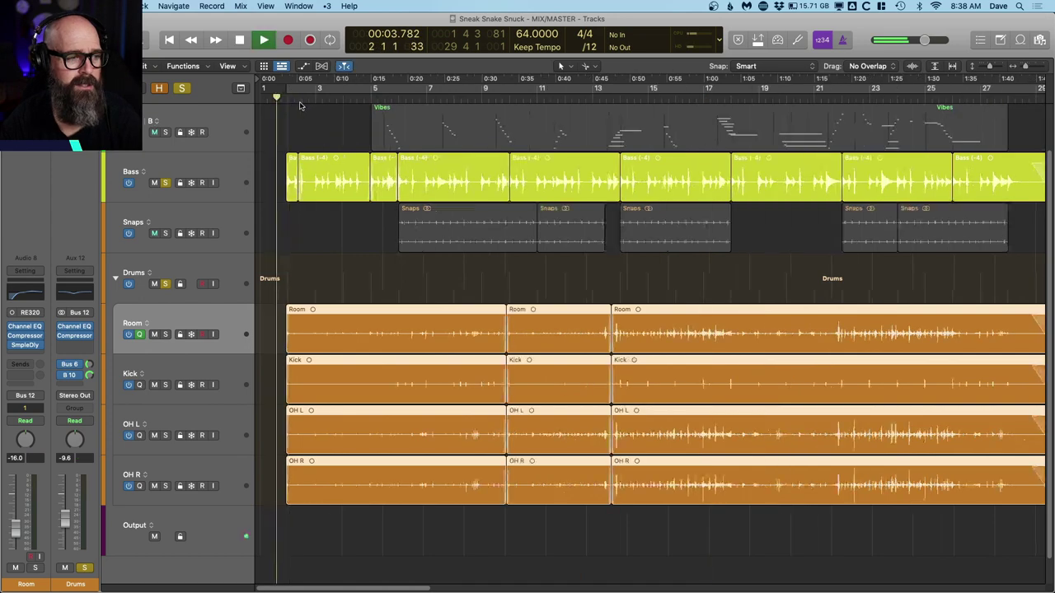
key(space)
scroll(301, 103, right, 8)
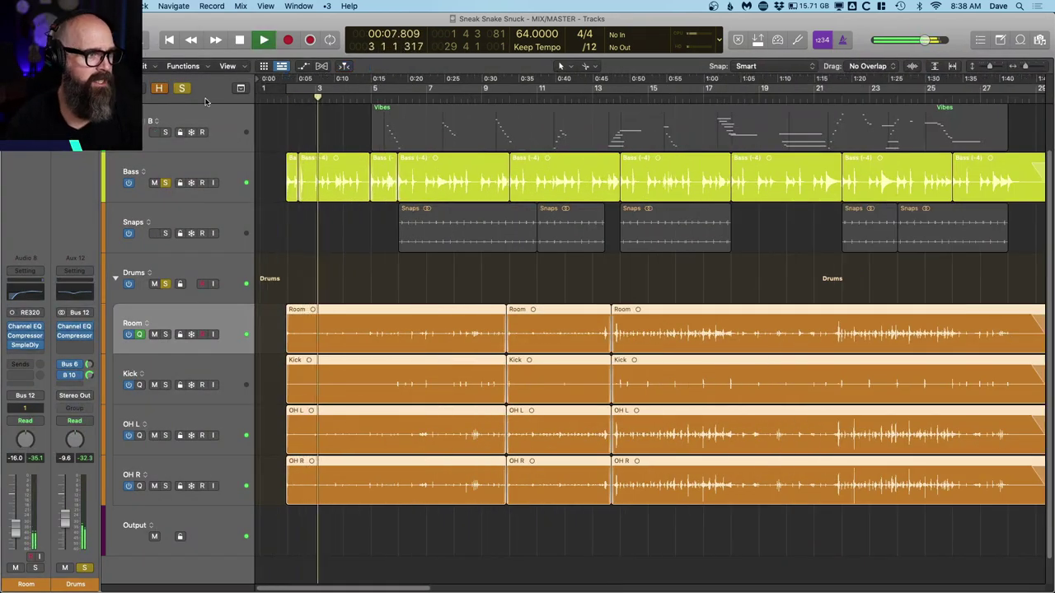
click(182, 88)
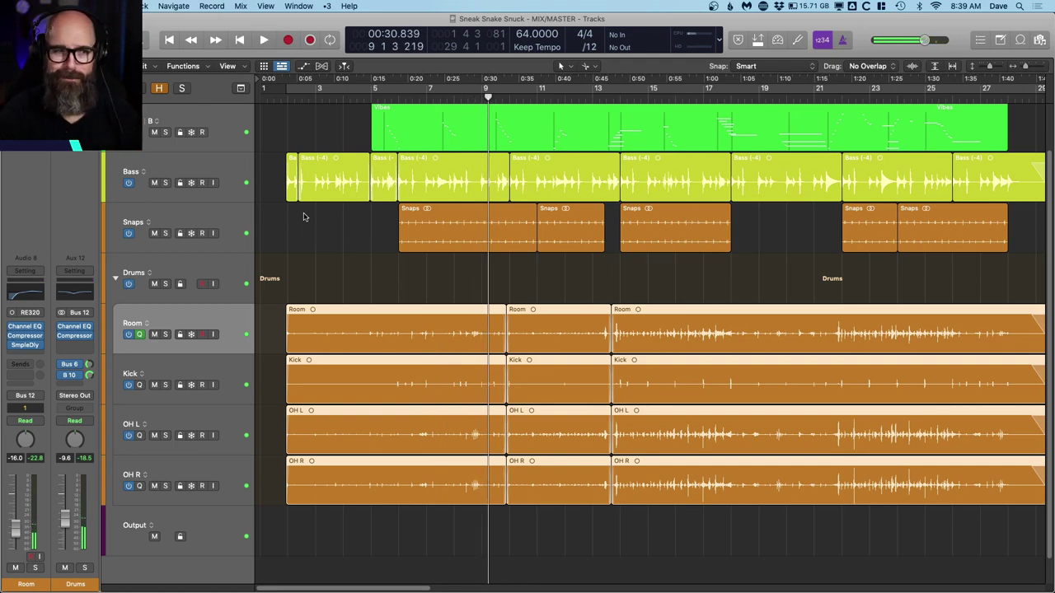
Replay the full mix from around bar 8 up to the end of bar 19, bringing the Flute CO2 track into view.
click(466, 96)
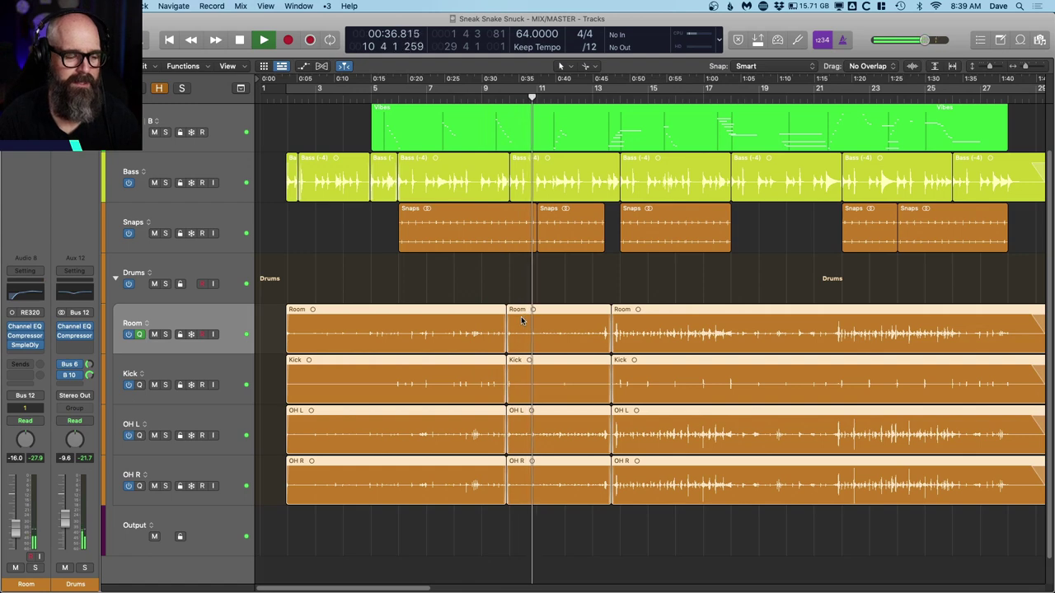
key(space)
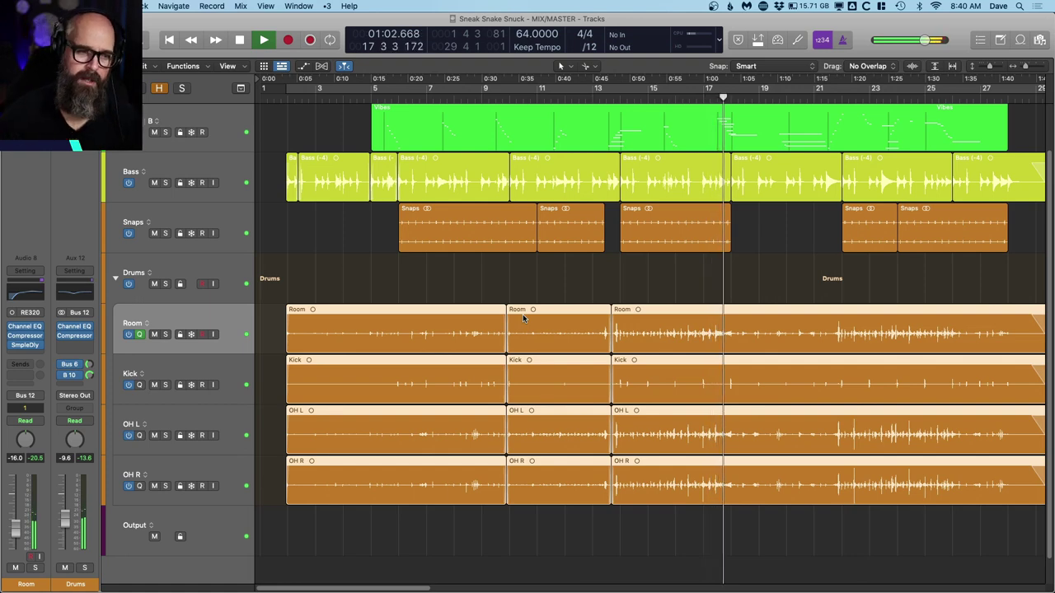
scroll(648, 383, right, 3)
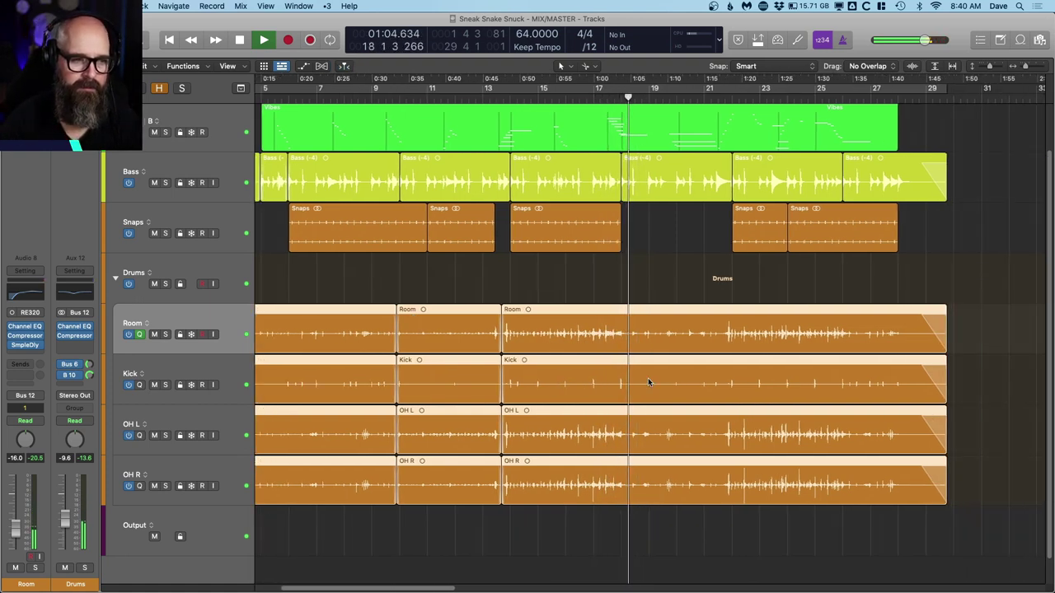
scroll(650, 383, left, 6)
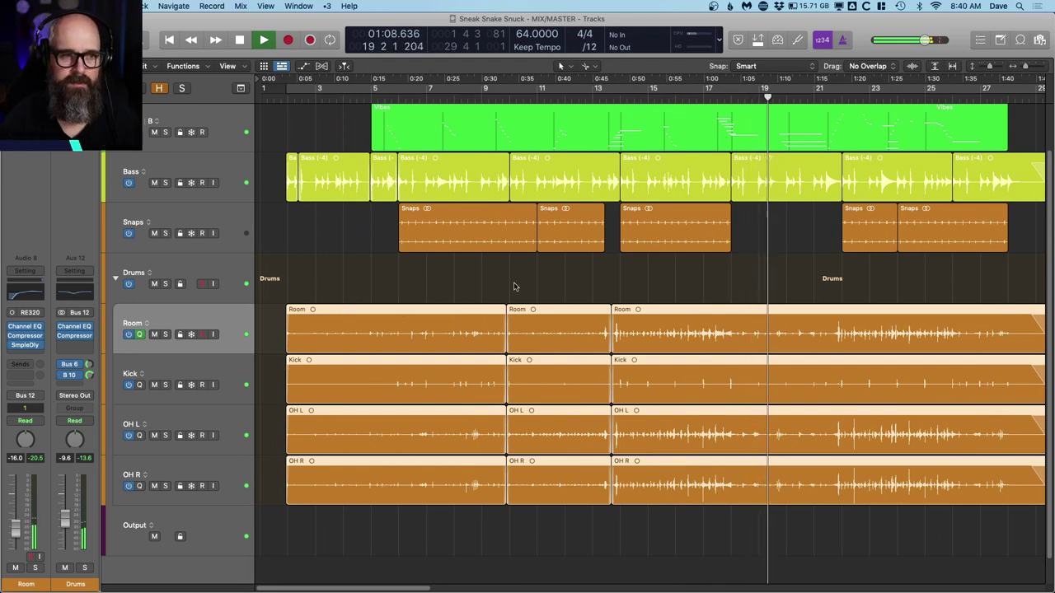
scroll(516, 288, up, 2)
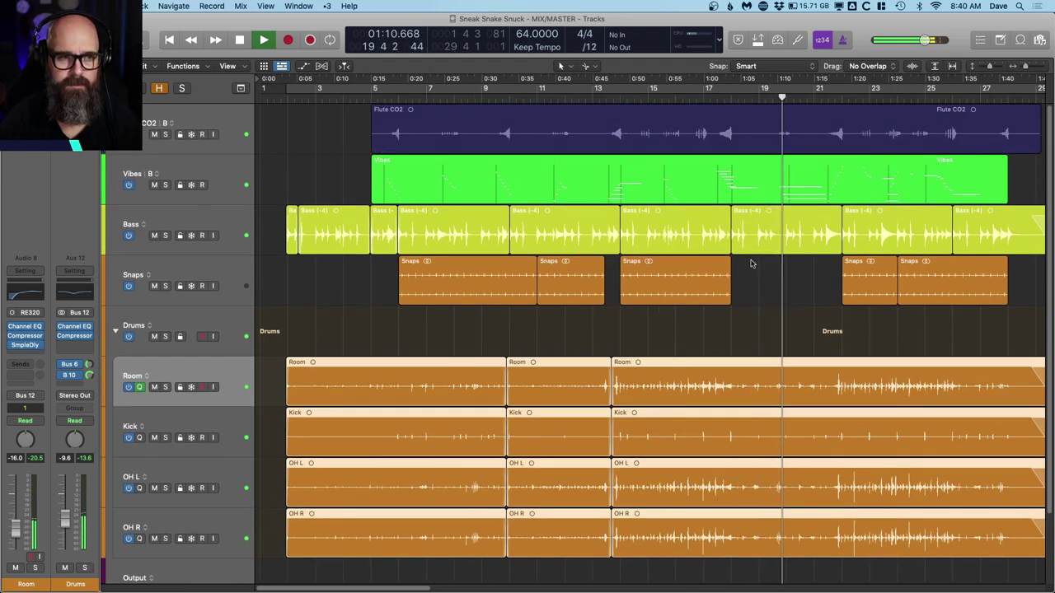
key(super+Right)
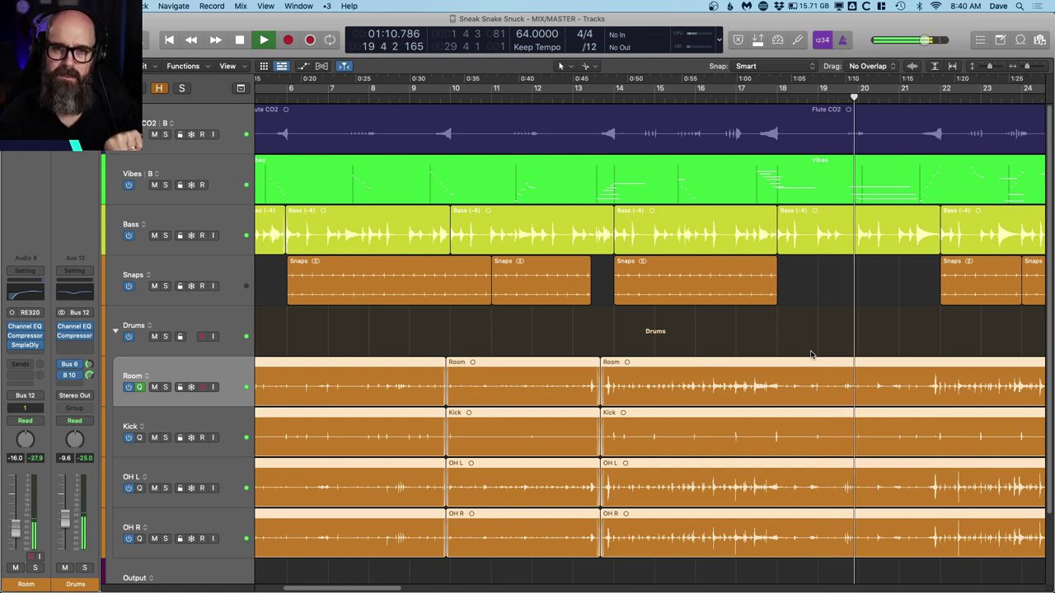
key(space)
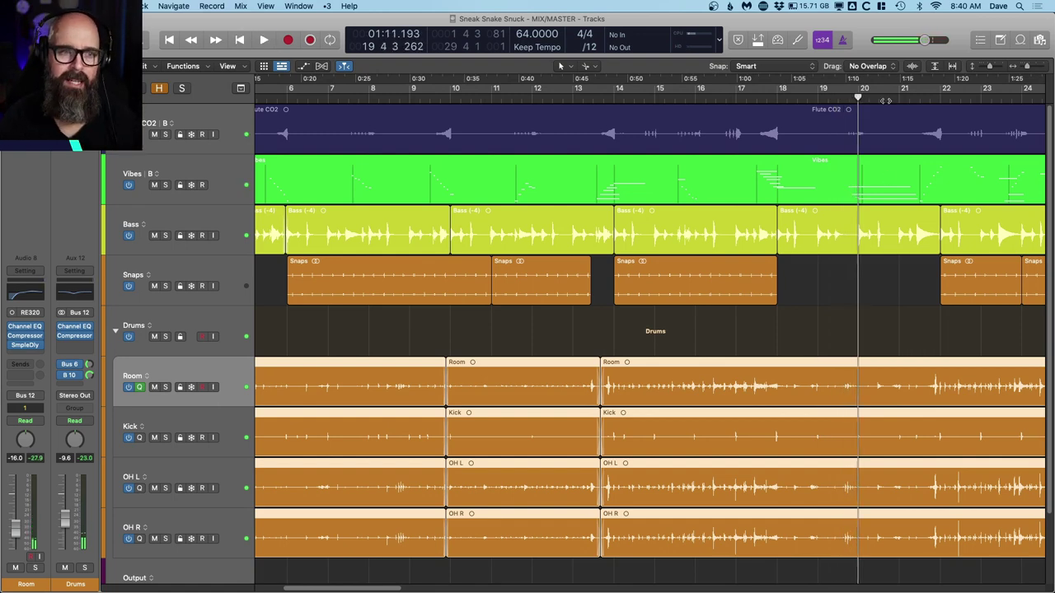
Resume the full mix from just after bar 19 and follow the playback into bar 26.
click(834, 100)
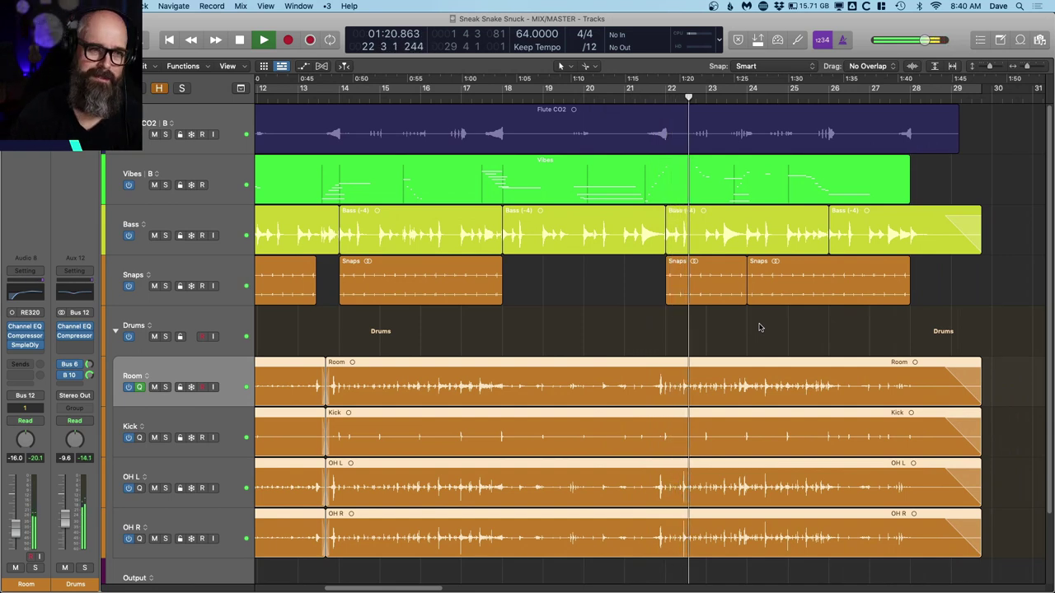
scroll(760, 327, left, 5)
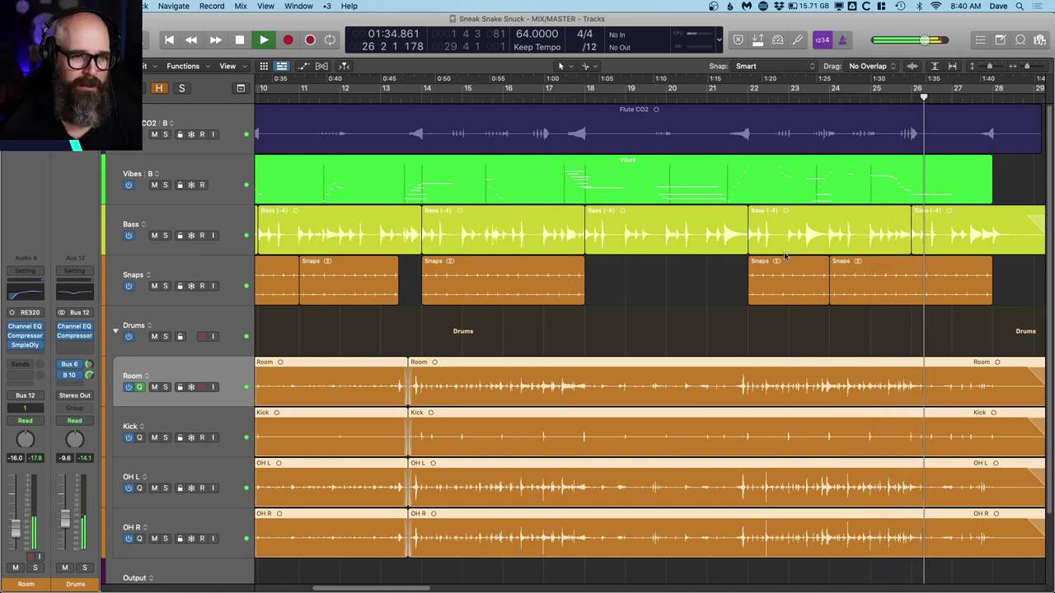
scroll(750, 198, right, 5)
scroll(781, 268, right, 2)
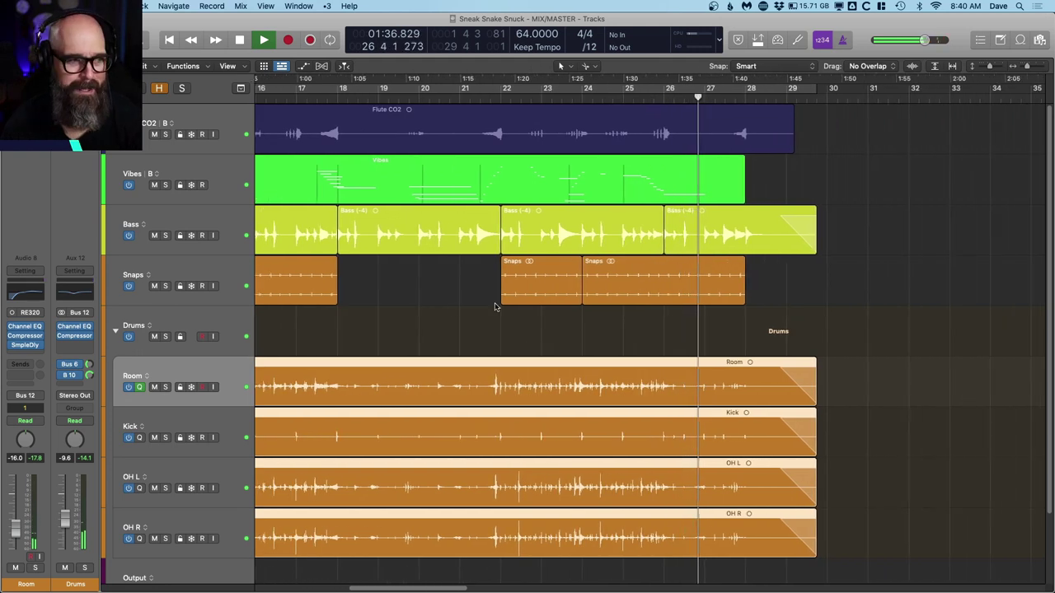
Set the cycle range to the selected drum regions, fitted to the view, and restart playback from the beginning of the cycle.
key(z)
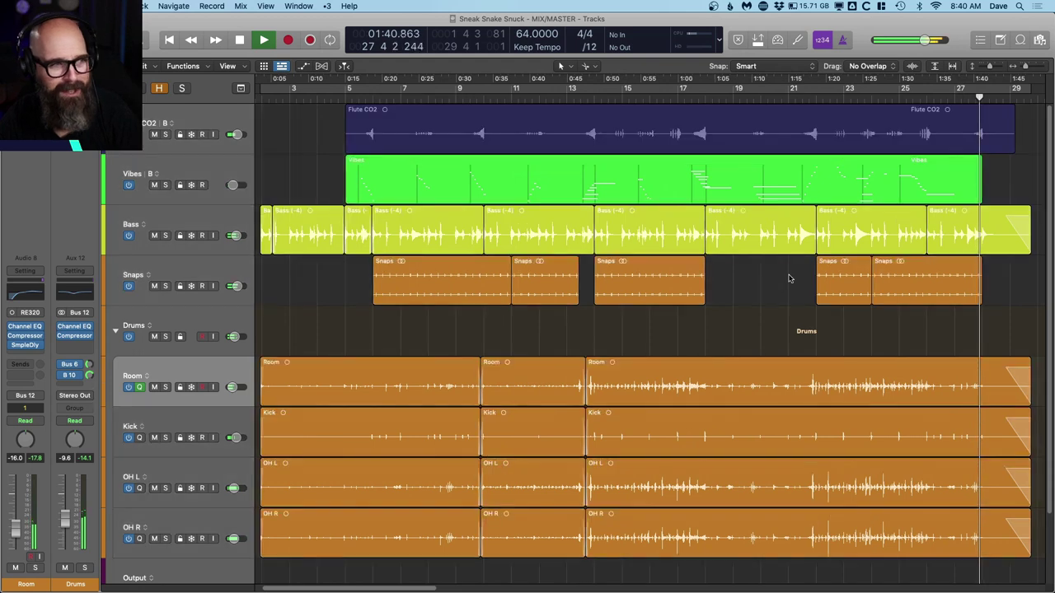
key(super+u)
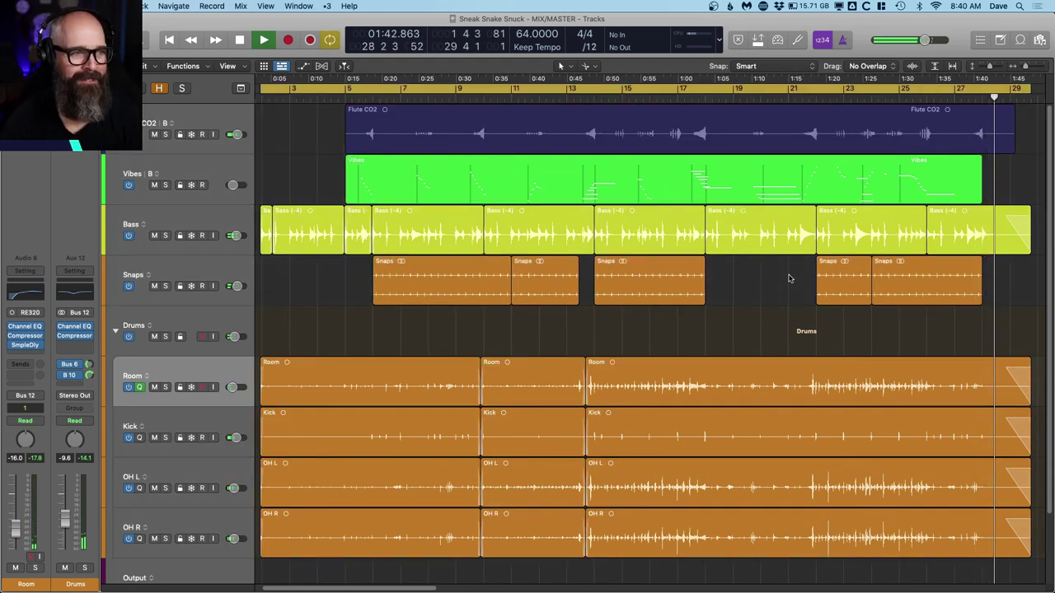
key(space)
key(space)
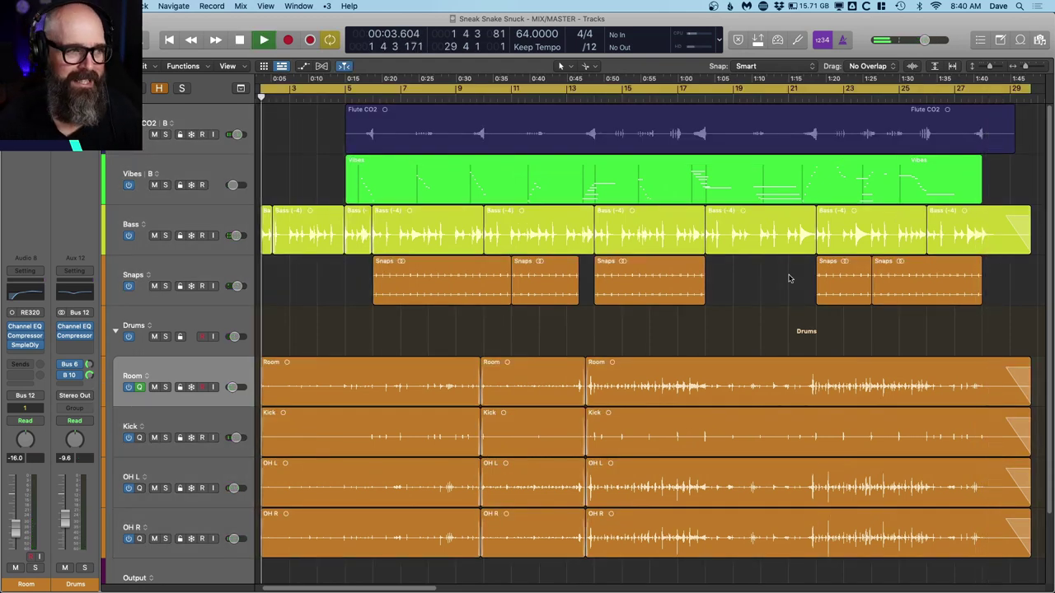